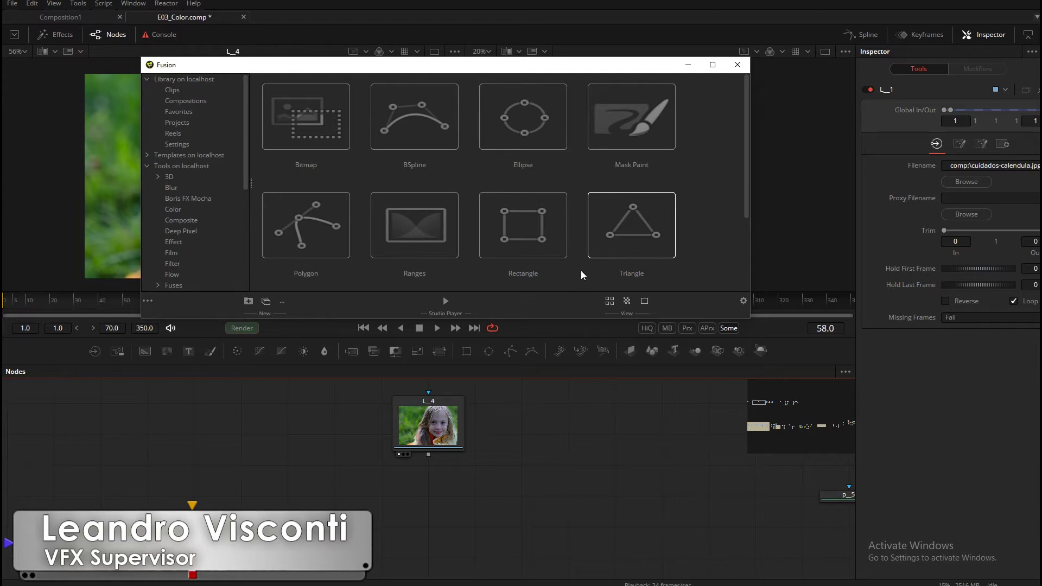
- Return from the tool library window to the node graph and widen the first viewer showing the portrait image
left_click(524, 444)
left_click_drag(525, 444, 545, 472)
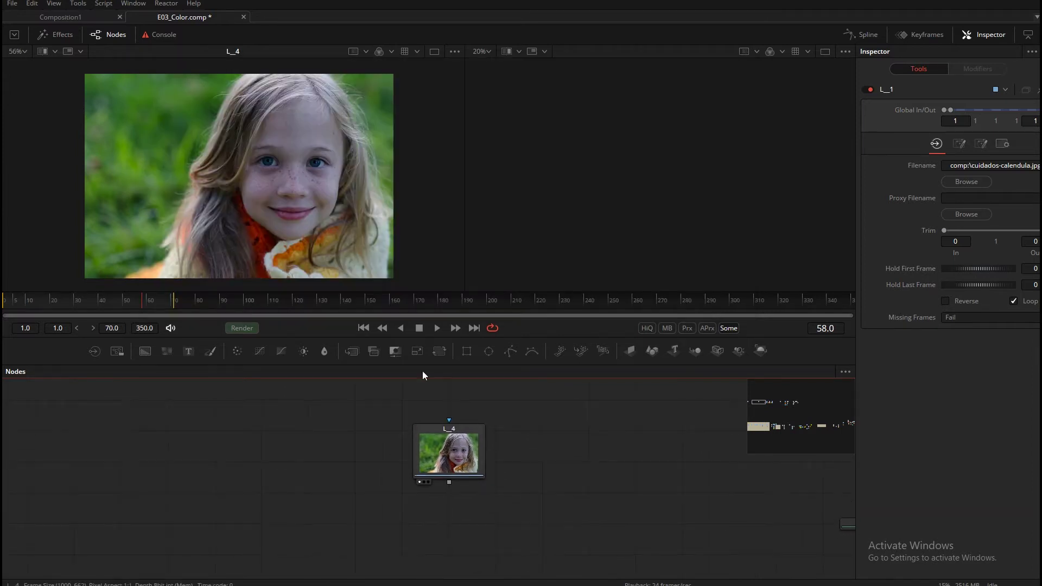
left_click_drag(463, 183, 582, 193)
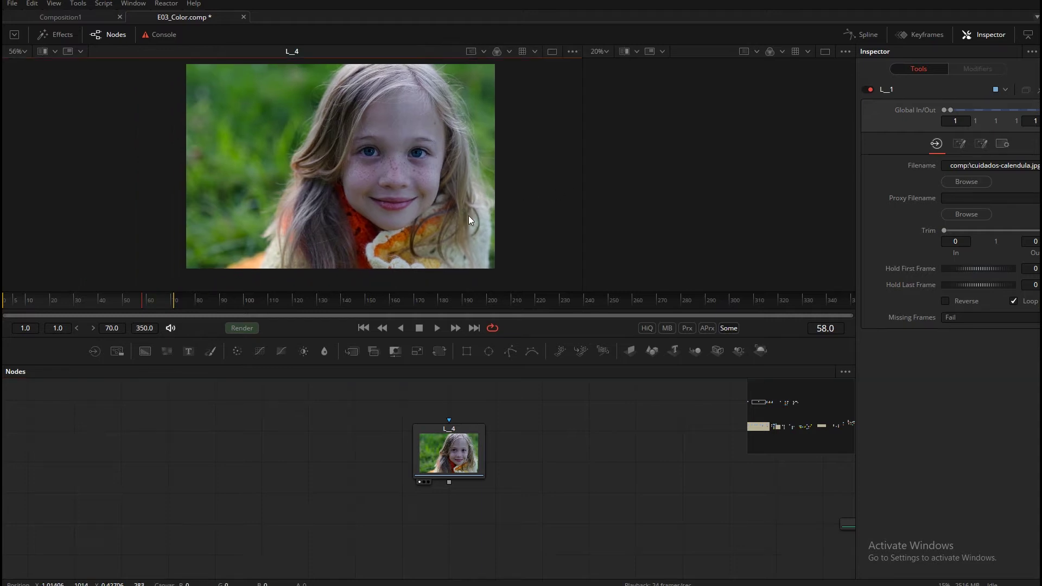
- Add a Color Corrector after the portrait loader, tint the image strongly green with its colour wheel, and show the result in the first viewer
left_click(451, 463)
key("c")
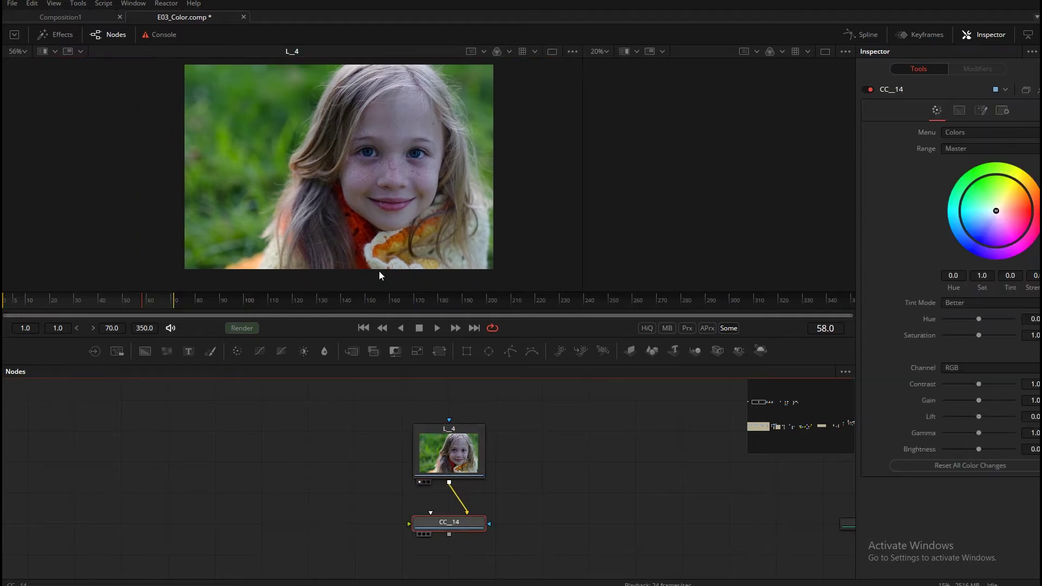
left_click_drag(996, 211, 964, 195)
key("1")
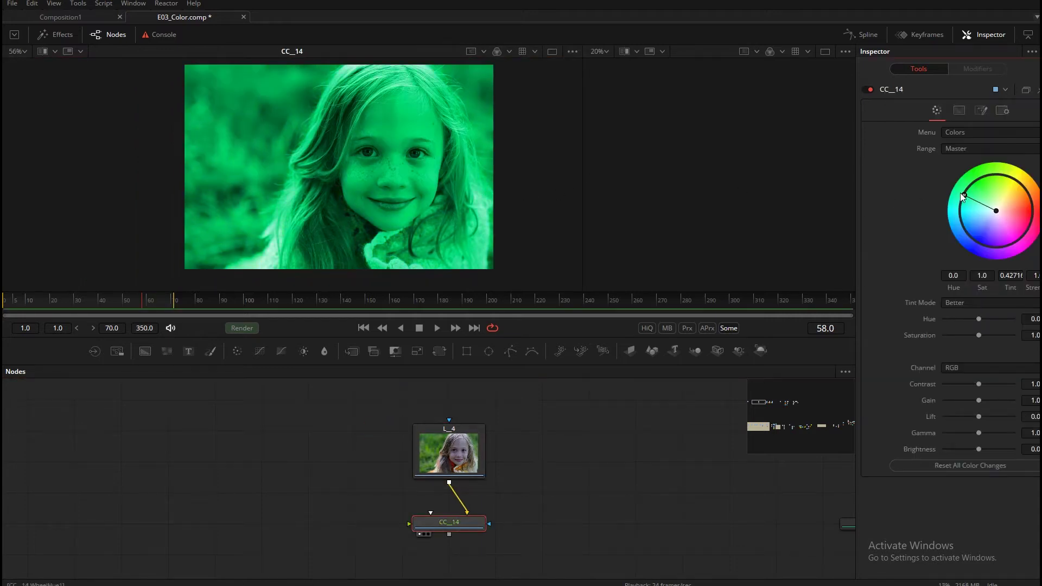
left_click_drag(507, 190, 474, 194)
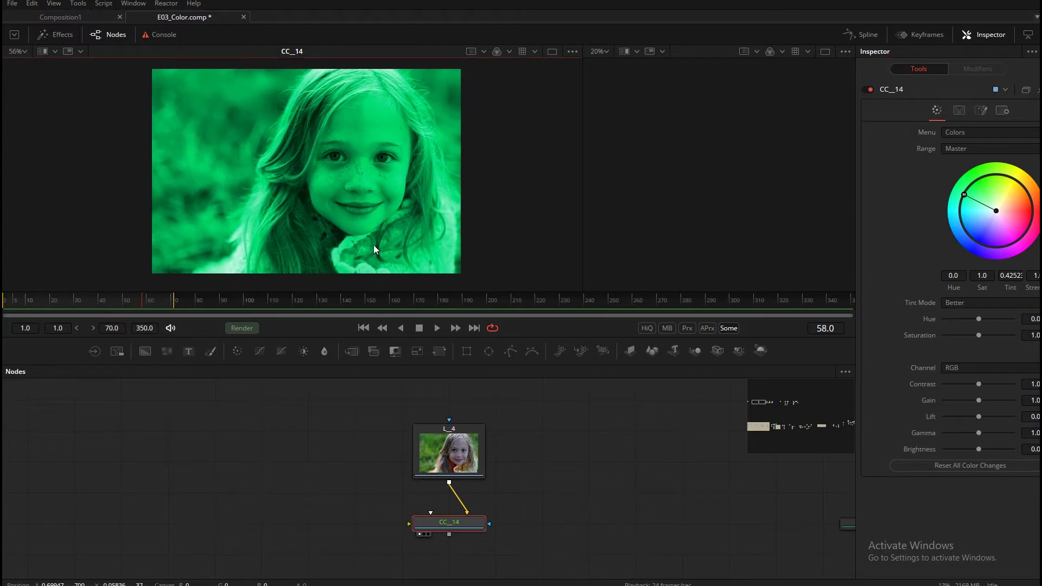
left_click_drag(377, 250, 383, 253)
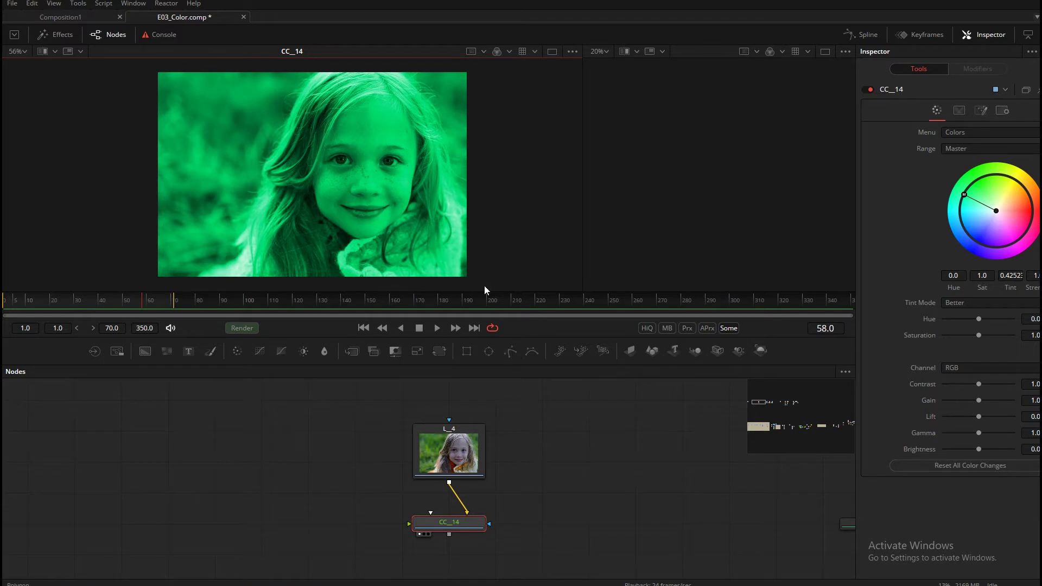
- Draw a closed four-point polygon mask around the girl's face and smooth all of its points
left_click(361, 107)
left_click(317, 163)
left_click(362, 244)
left_click(416, 166)
left_click(361, 107)
left_click_drag(280, 93, 529, 325)
key("shift+s")
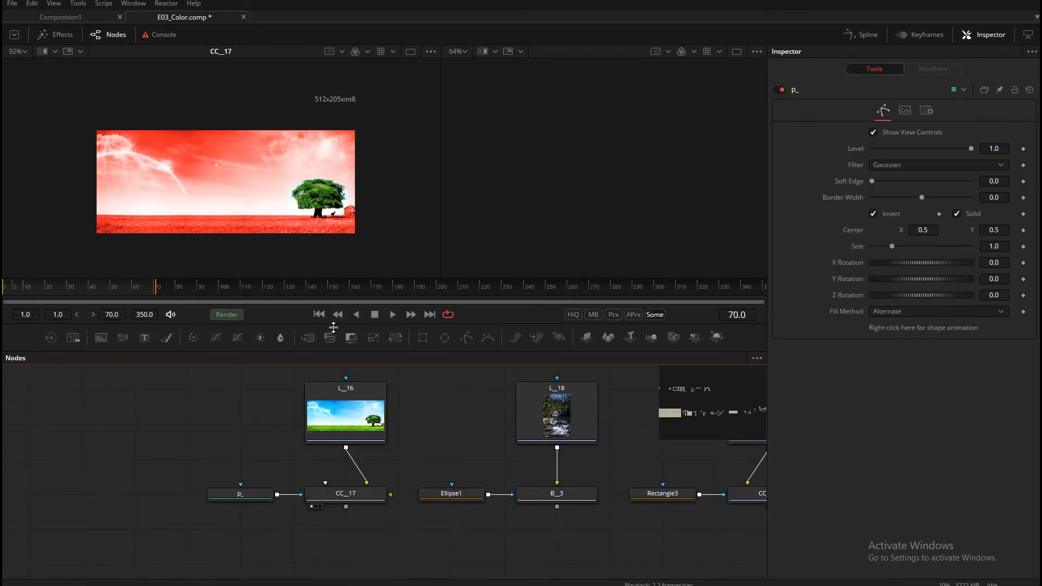
- Compare the original L__16 landscape with CC__17 in the first viewer, and display its p_ mask in the second viewer
left_click_drag(252, 174, 252, 174)
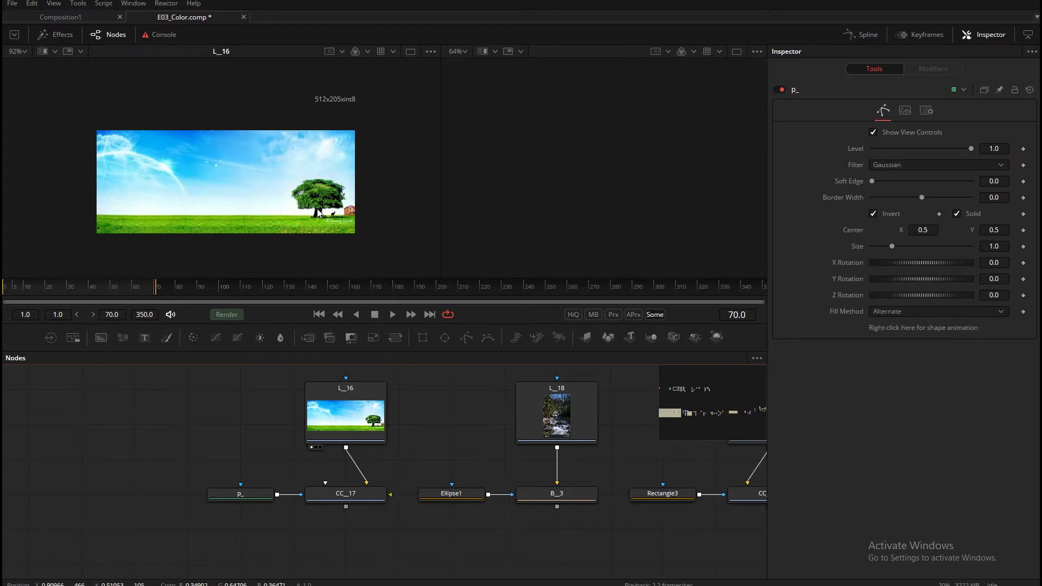
left_click_drag(343, 496, 338, 464)
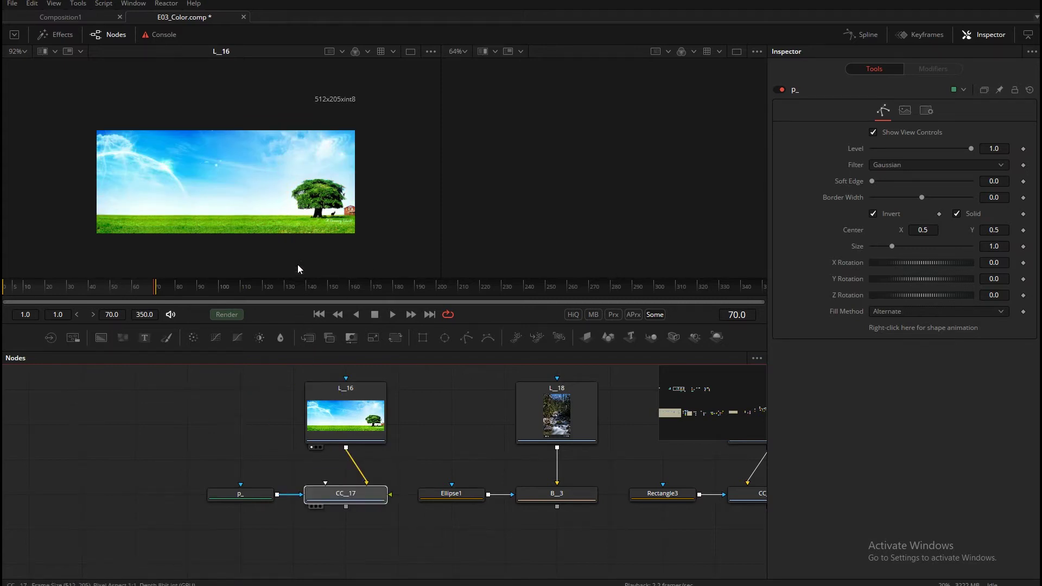
key("1")
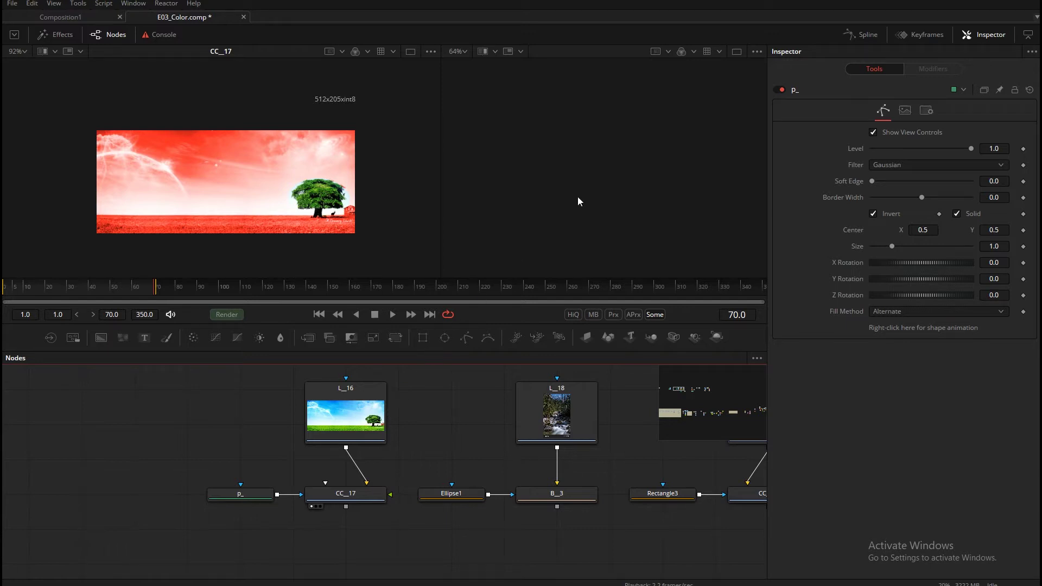
left_click_drag(256, 493, 555, 217)
scroll(650, 162, "up", 2)
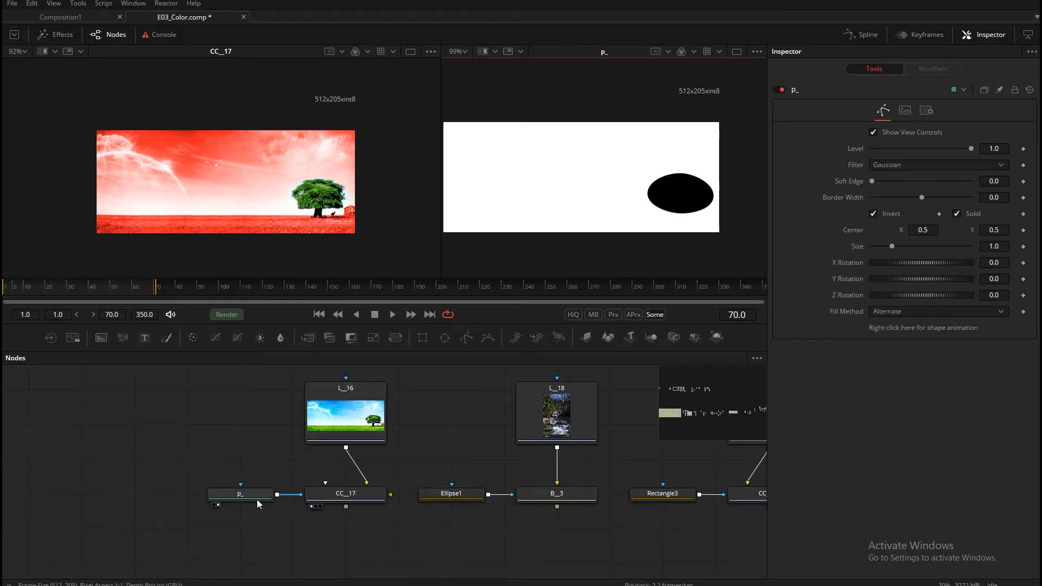
- Select the p_ mask and reshape it by raising its upper point above the tree
left_click_drag(243, 500, 283, 487)
left_click(286, 485)
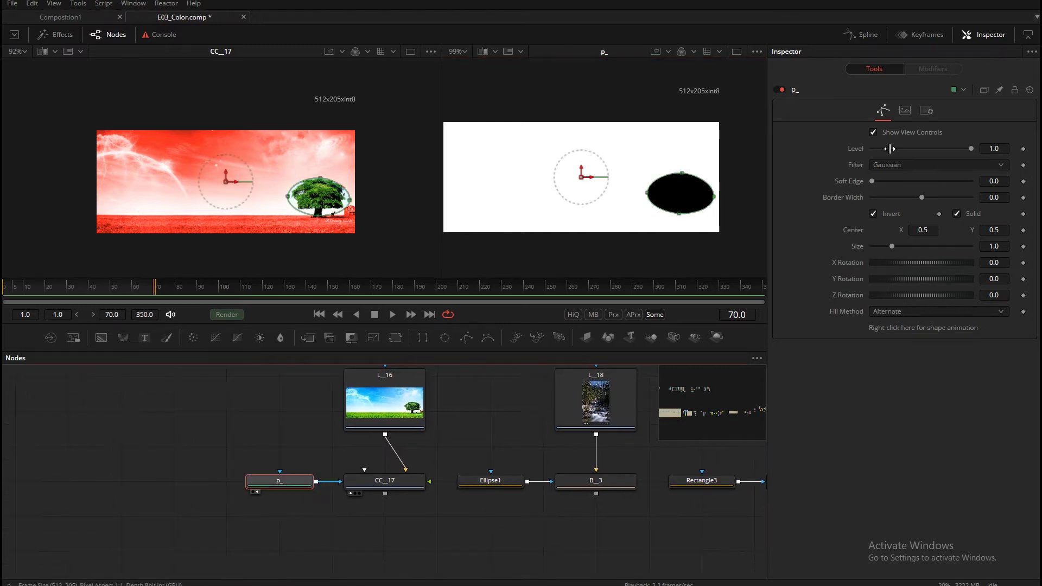
left_click(880, 114)
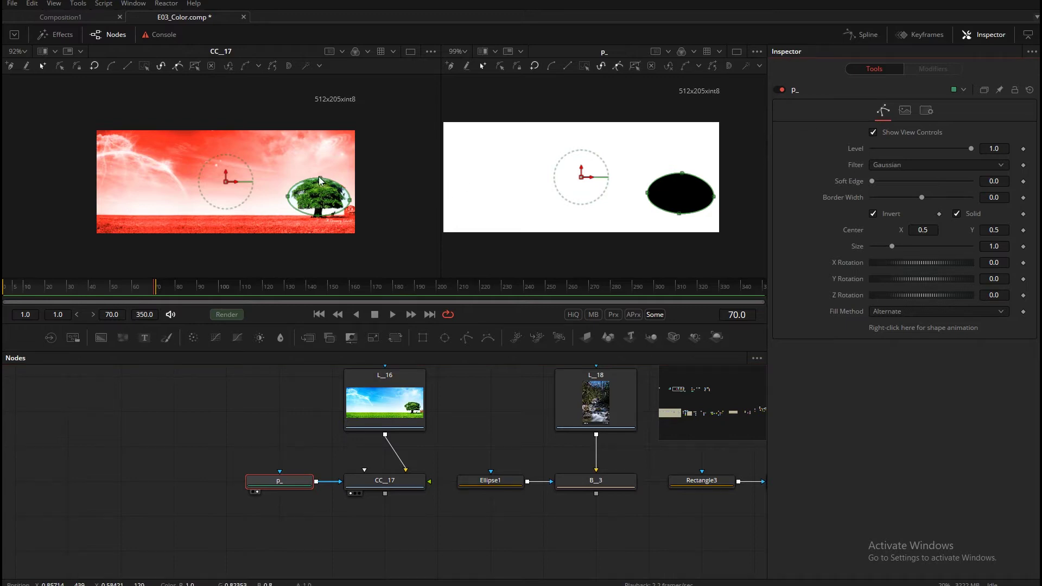
left_click_drag(320, 178, 318, 165)
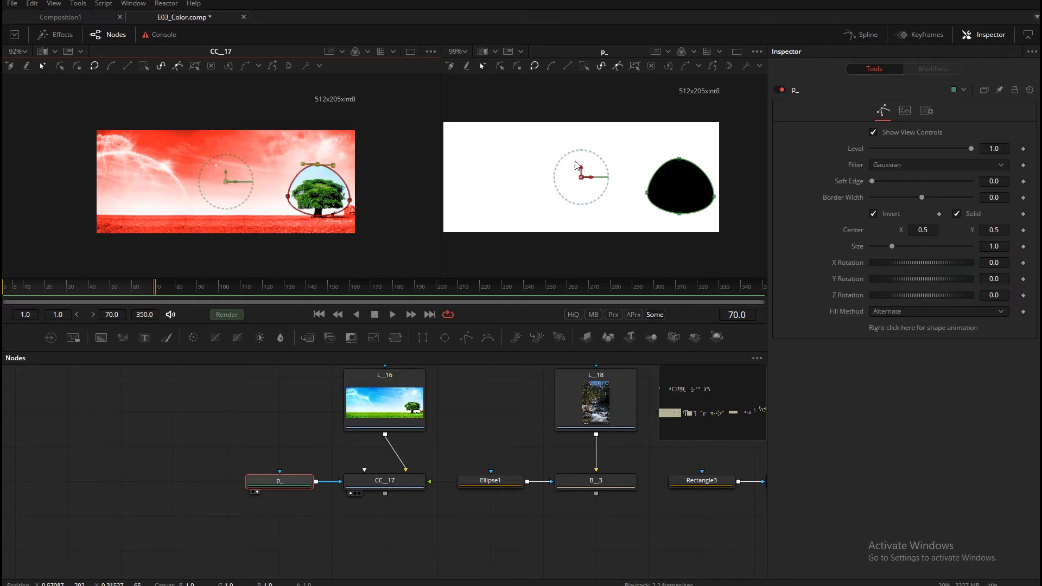
left_click_drag(680, 161, 681, 167)
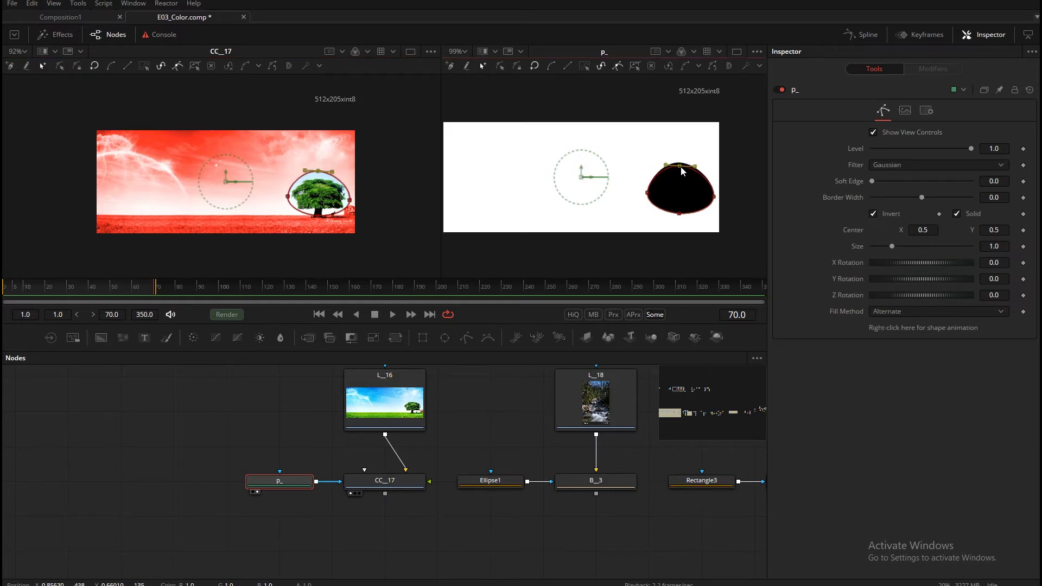
- Display the empty p__7 polygon mask in the first viewer
left_click(512, 419)
left_click_drag(597, 252, 589, 256)
left_click_drag(549, 485, 265, 484)
left_click_drag(263, 477, 244, 189)
left_click_drag(270, 415, 316, 416)
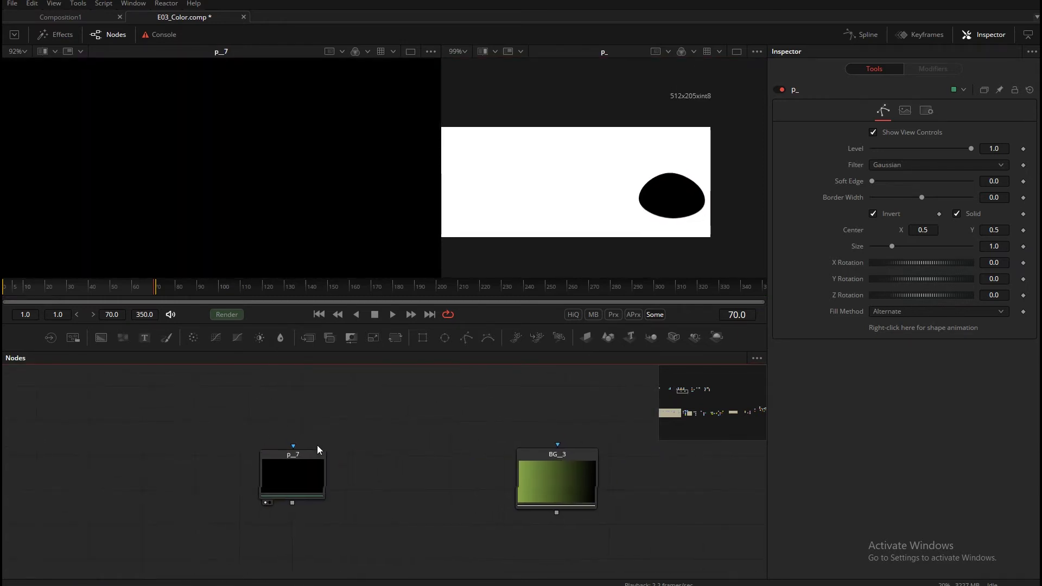
- Draw a closed, curved freeform shape around the frame centre in the p__7 polygon mask
left_click(307, 473)
left_click(244, 138)
left_click_drag(225, 124, 203, 132)
left_click_drag(147, 174, 149, 190)
left_click_drag(171, 229, 258, 231)
left_click_drag(301, 203, 301, 155)
left_click(246, 140)
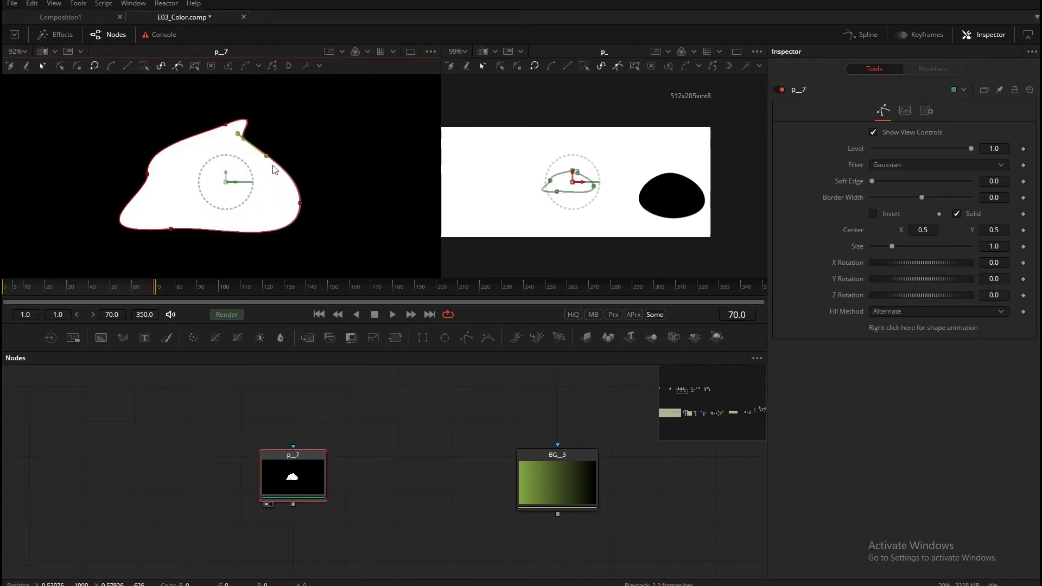
- Show the BG__3 gradient in the second viewer and fit both the p__7 mask and the gradient fully in view
scroll(274, 167, "down", 3)
scroll(238, 197, "down", 4)
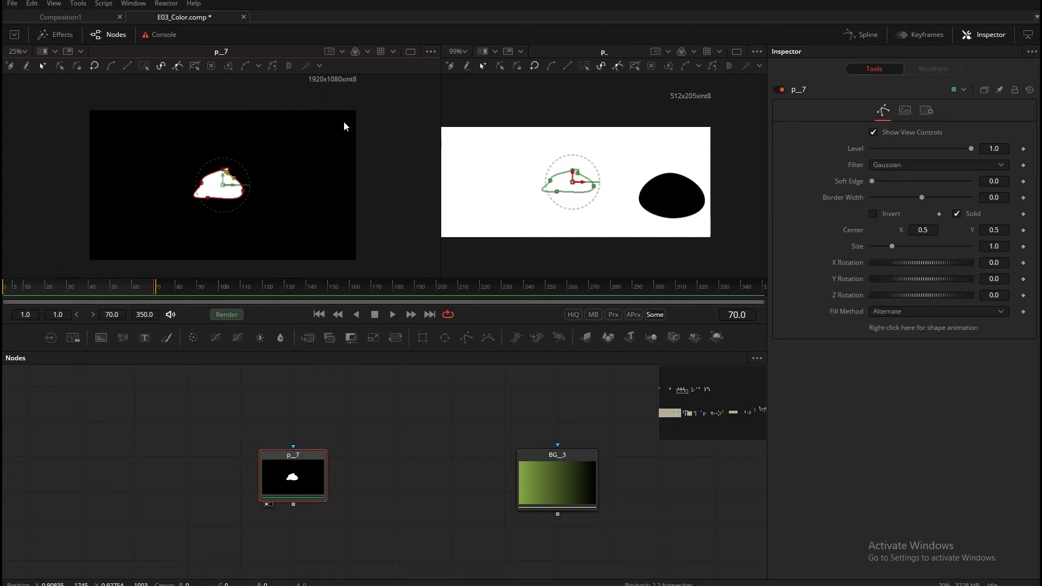
scroll(331, 127, "down", 1)
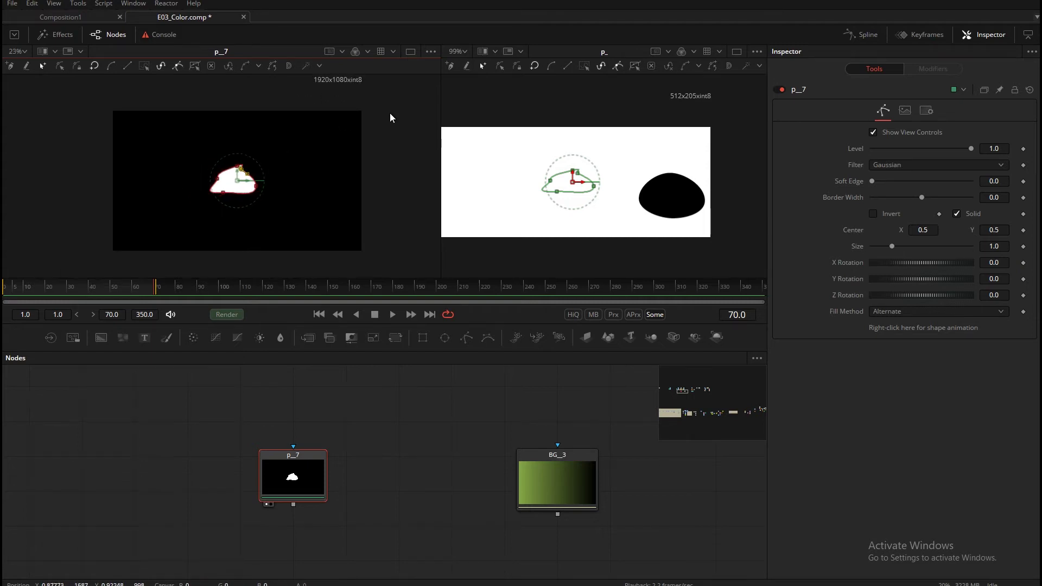
left_click_drag(589, 484, 597, 176)
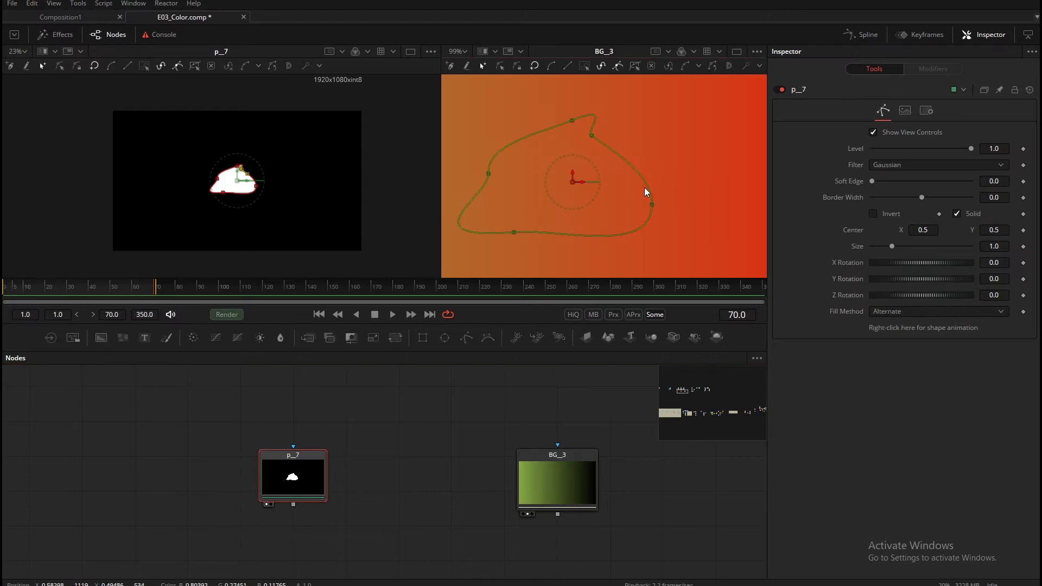
scroll(692, 211, "down", 5)
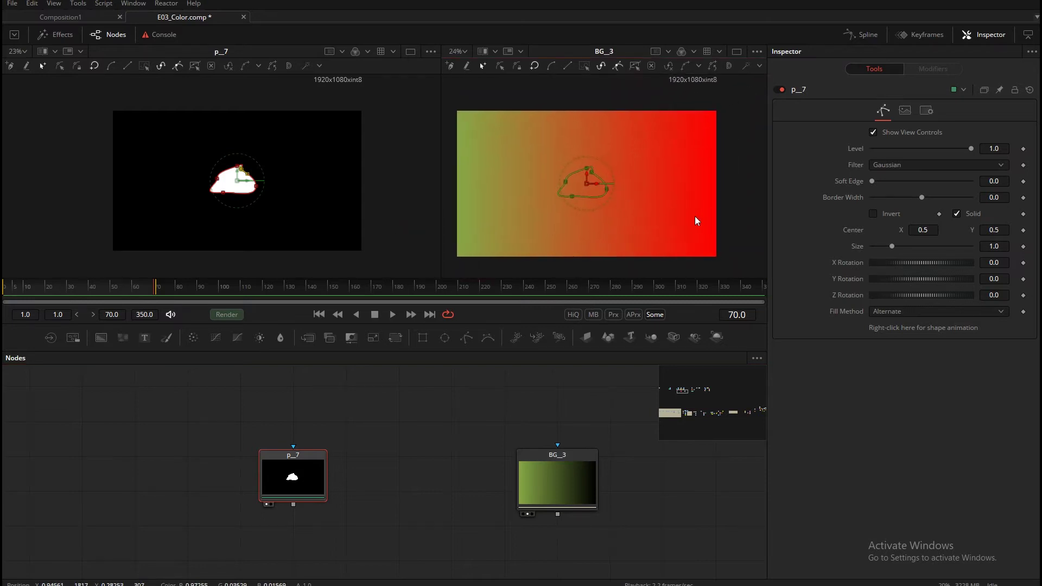
left_click_drag(661, 228, 666, 228)
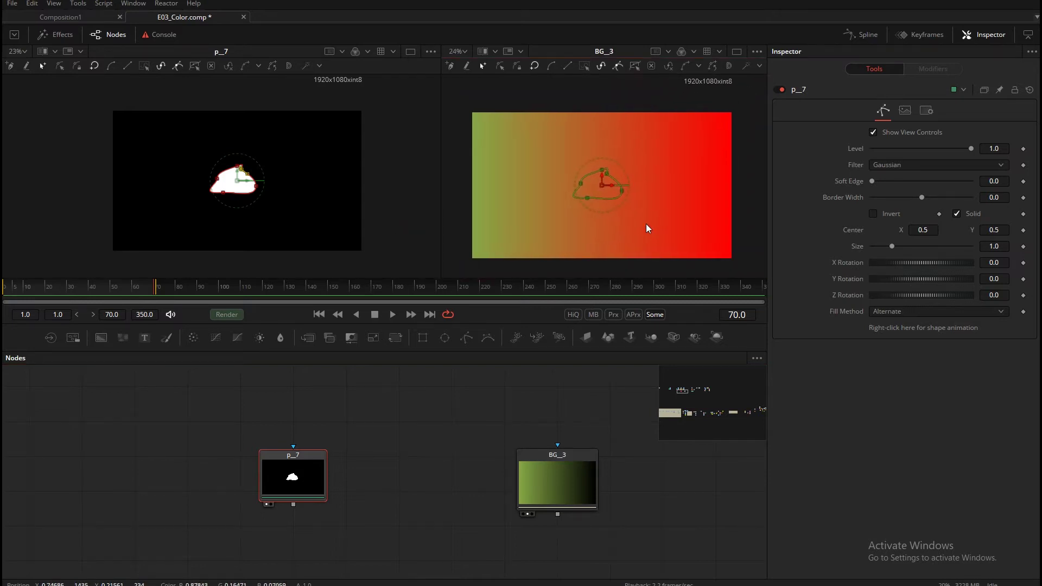
middle_click(647, 214)
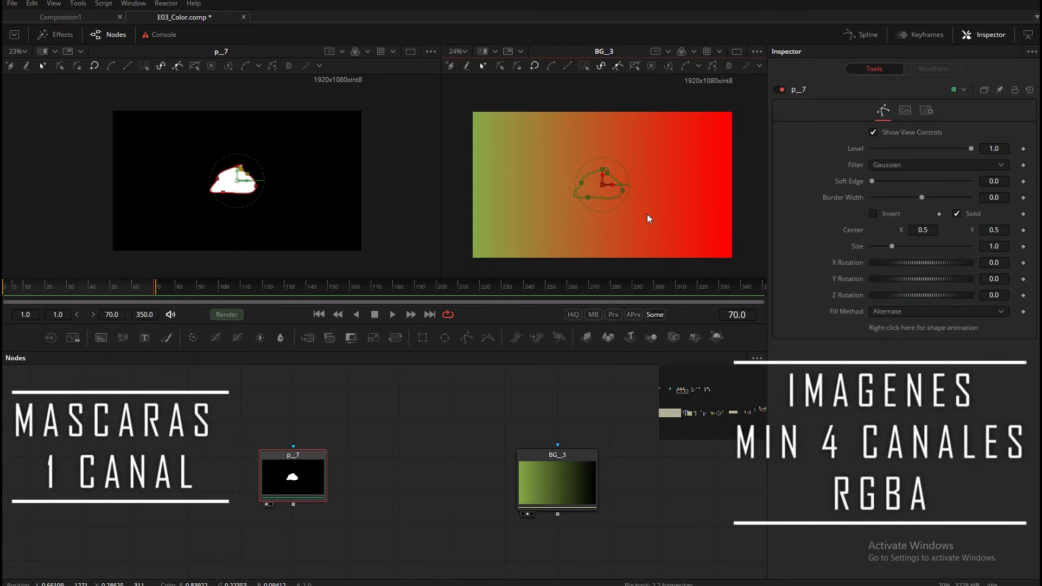
- Inspect the red, green, blue and alpha channels of BG__3 one by one and return to full colour
key("r")
key("g")
key("b")
key("a")
key("c")
- Reshape the p__7 mask by pulling its lower points outward and shifting its upper-left point inward
middle_click(198, 212)
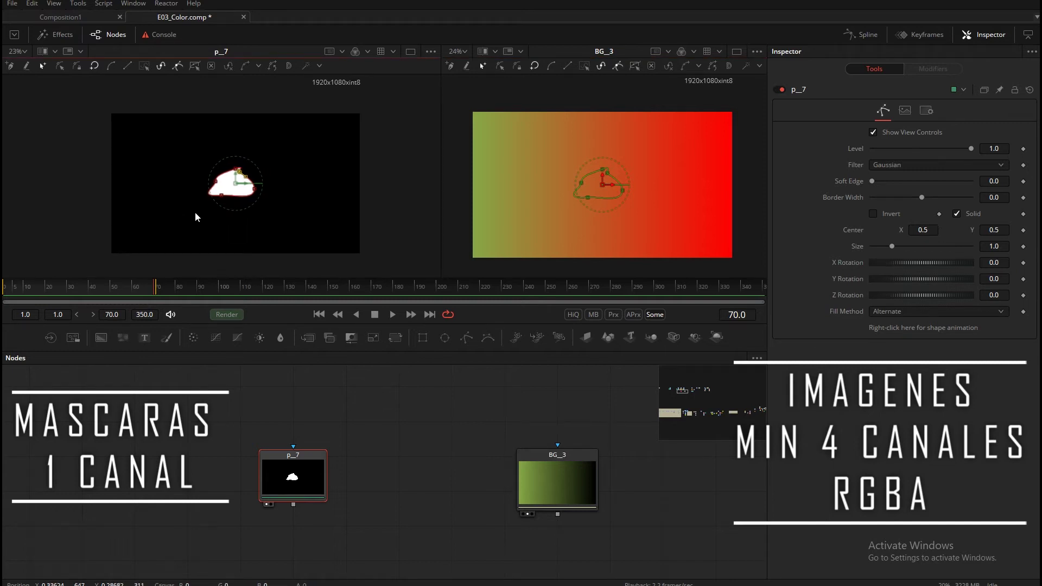
scroll(196, 200, "up", 3)
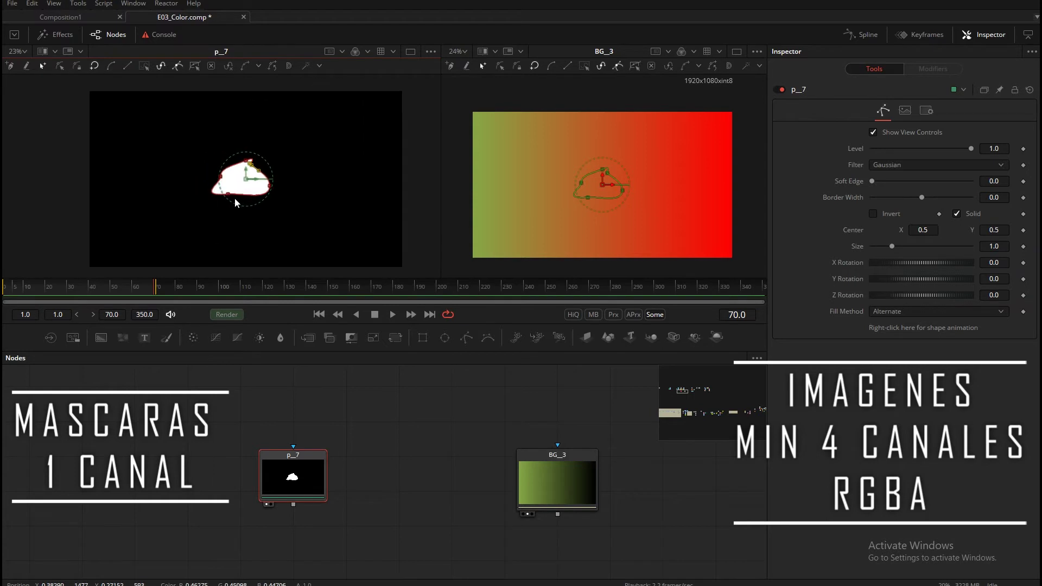
scroll(235, 234, "down", 1)
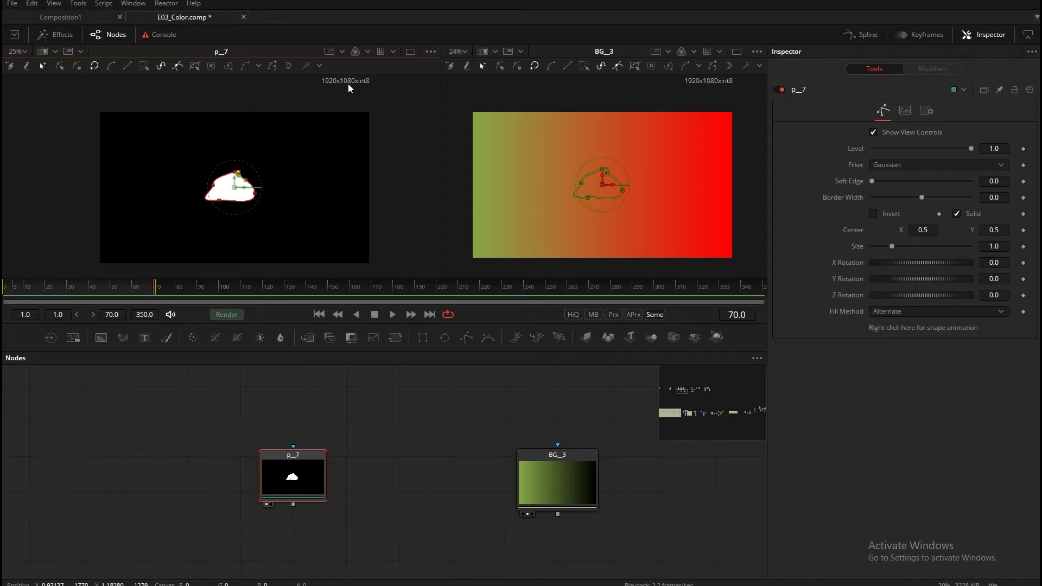
left_click_drag(257, 200, 224, 231)
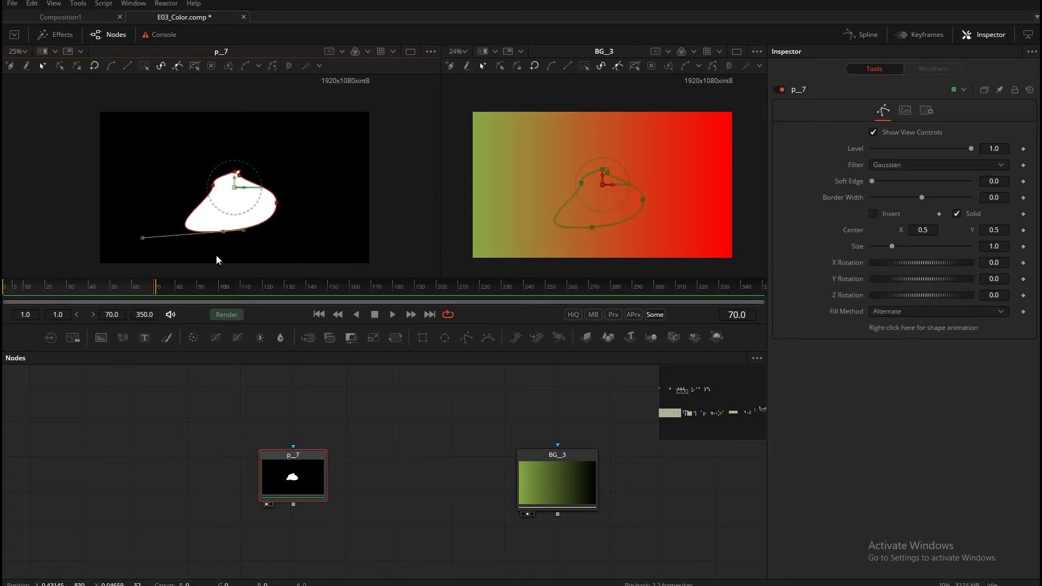
left_click_drag(212, 185, 242, 187)
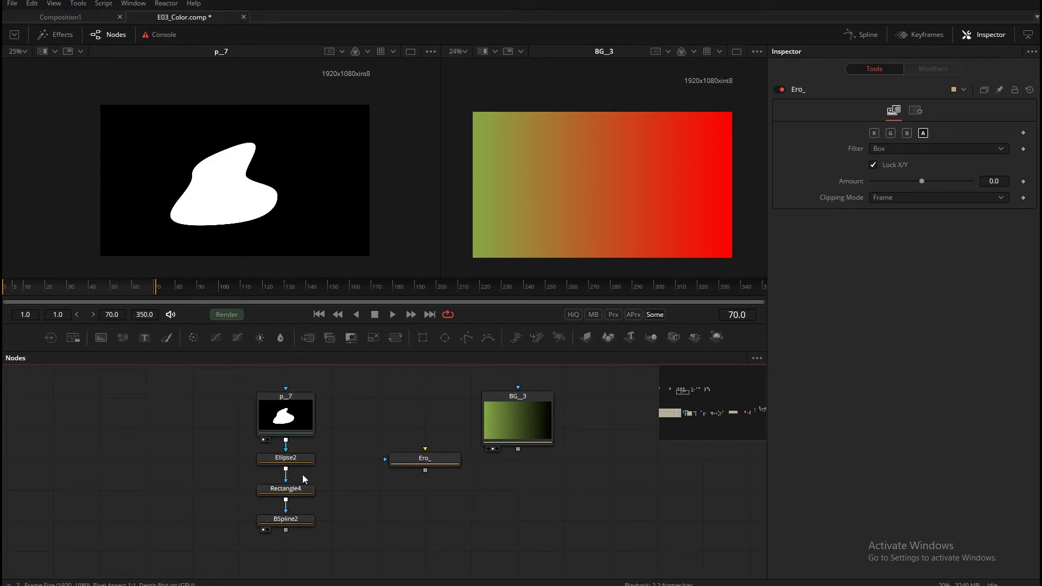
- View the chained masks Ellipse2, Rectangle4 and BSpline2 in turn in the first viewer to examine how the shapes combine
left_click_drag(293, 458, 273, 256)
left_click(299, 491)
key("1")
left_click(282, 520)
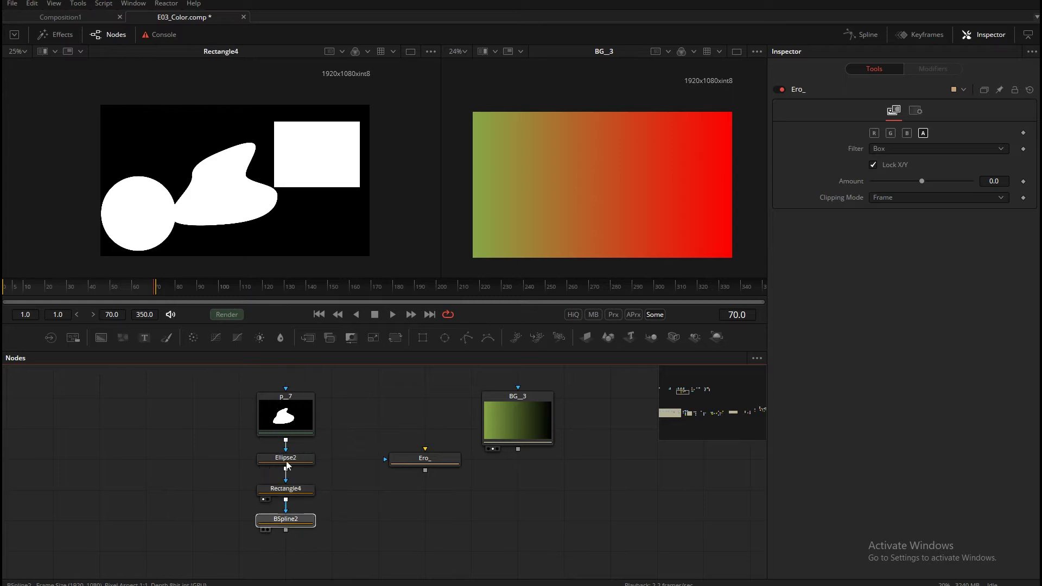
key("1")
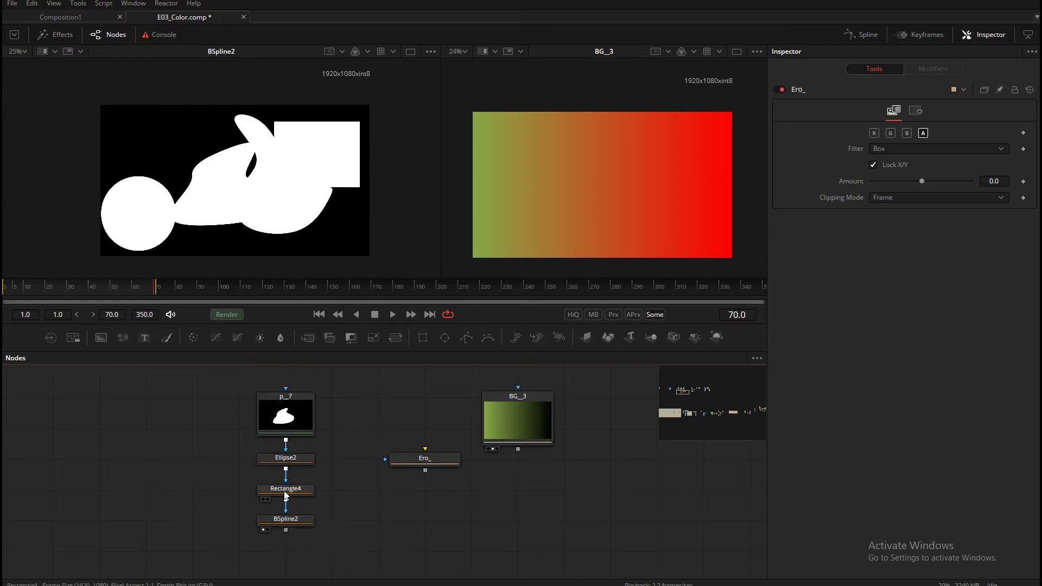
- Try the Add and Average paint modes on Rectangle4 and display that node in the first viewer
left_click(286, 491)
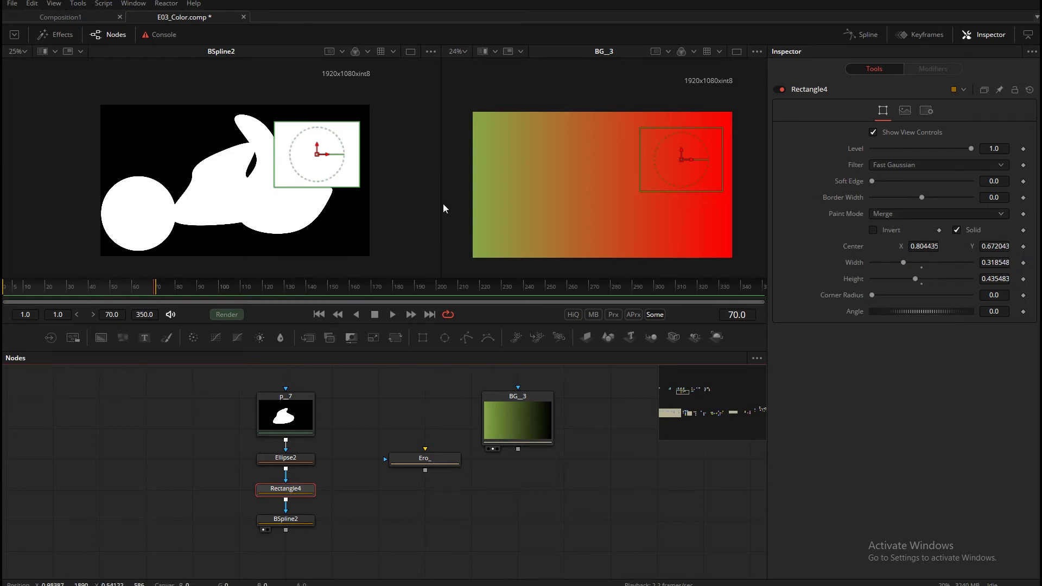
left_click(923, 215)
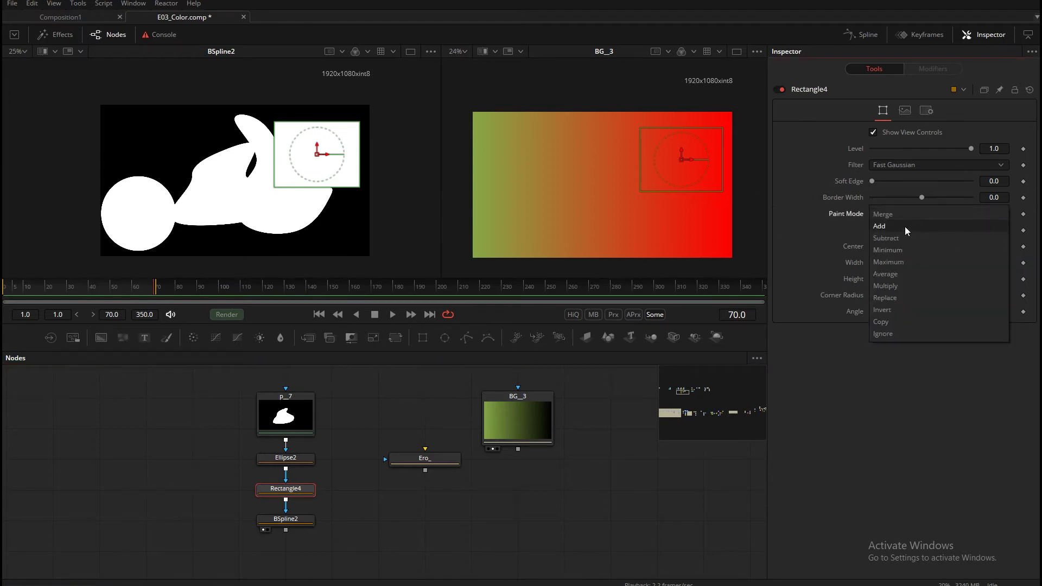
left_click(908, 225)
left_click(911, 217)
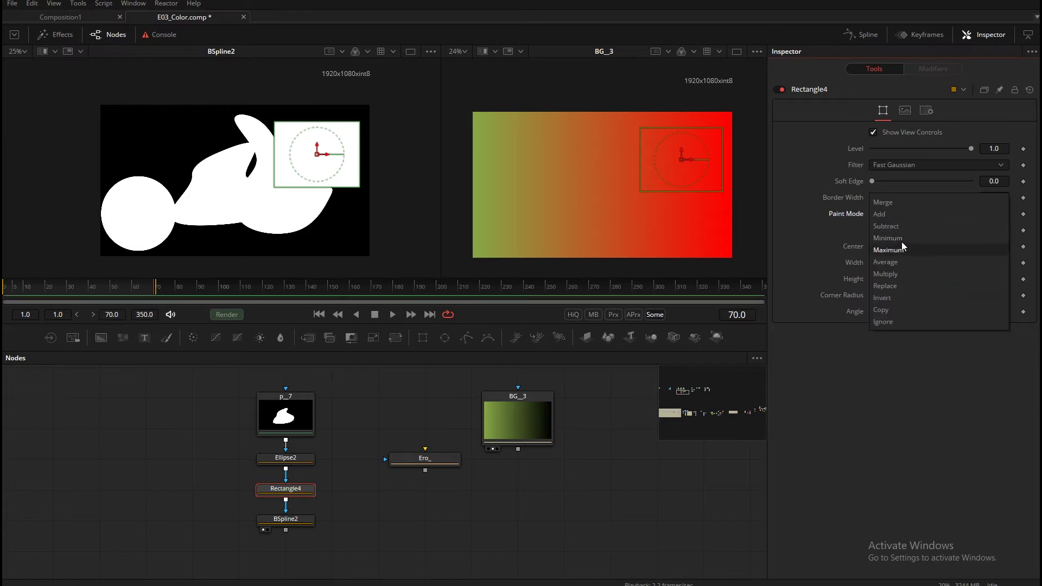
left_click(900, 264)
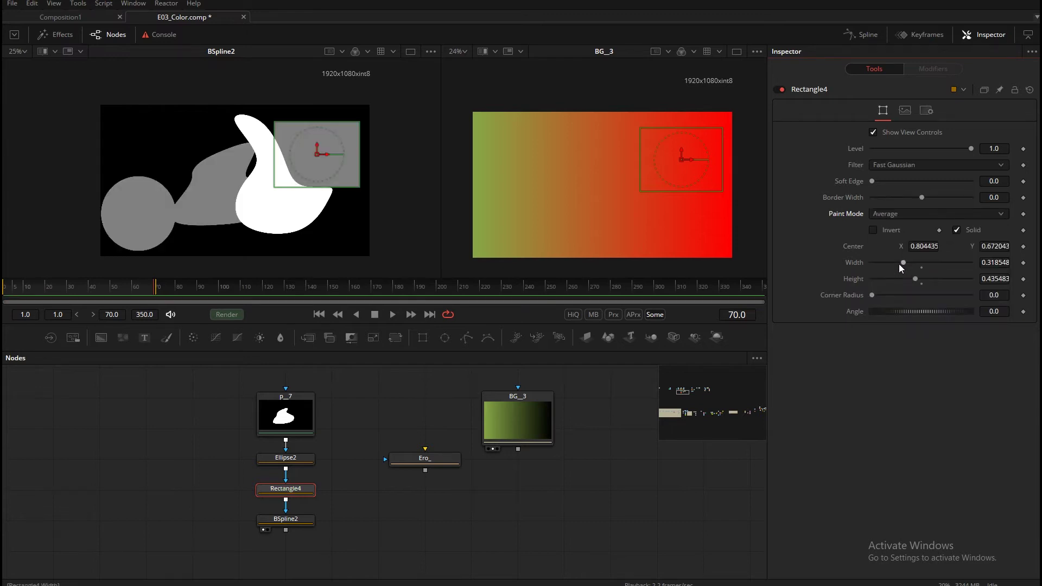
left_click_drag(302, 488, 265, 220)
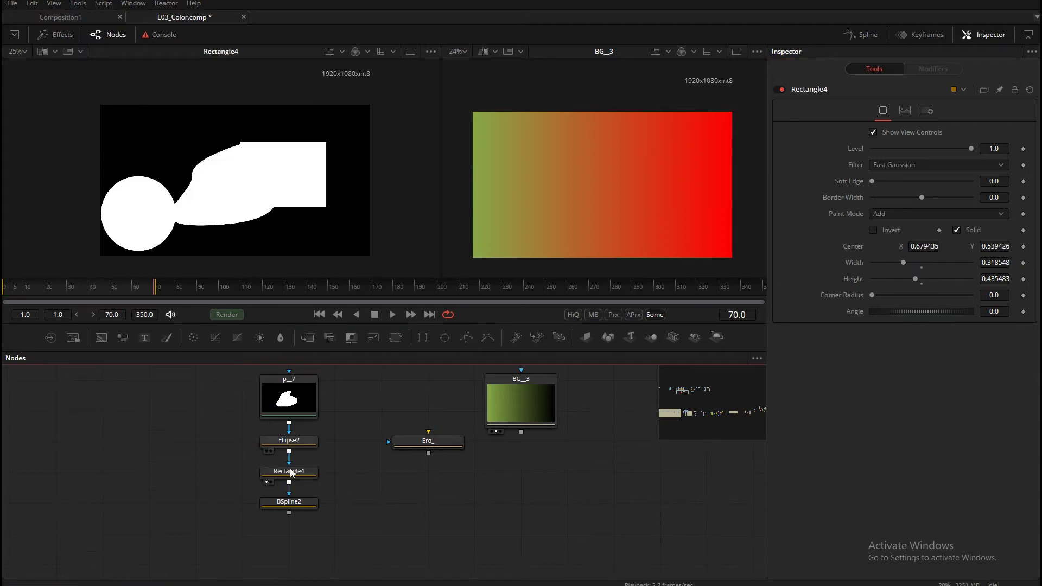
- Try attaching the Ero_ node after BSpline2 in the mask chain and detach it again beside Rectangle4
left_click_drag(291, 513, 291, 545)
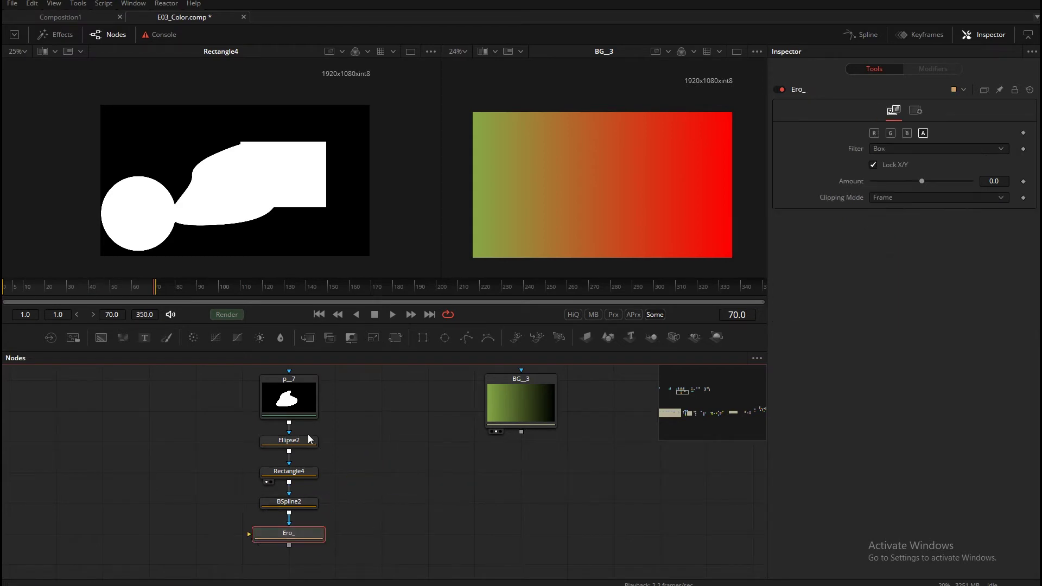
left_click(289, 522)
left_click_drag(304, 536, 393, 462)
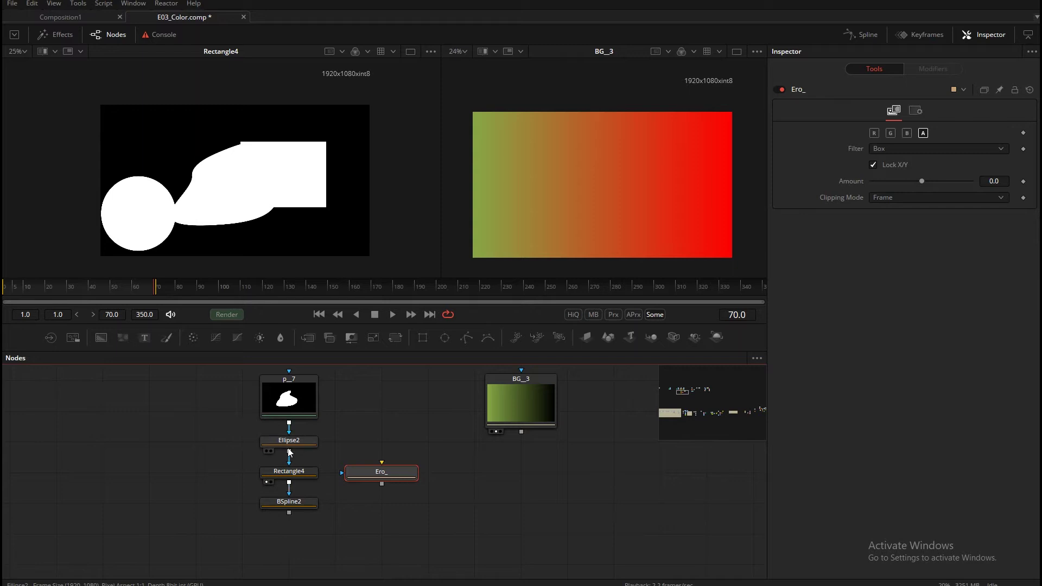
- Feed Ellipse2's output into Ero_ and set its Amount to -0.01 while displaying that node in the first viewer
left_click_drag(289, 452, 375, 467)
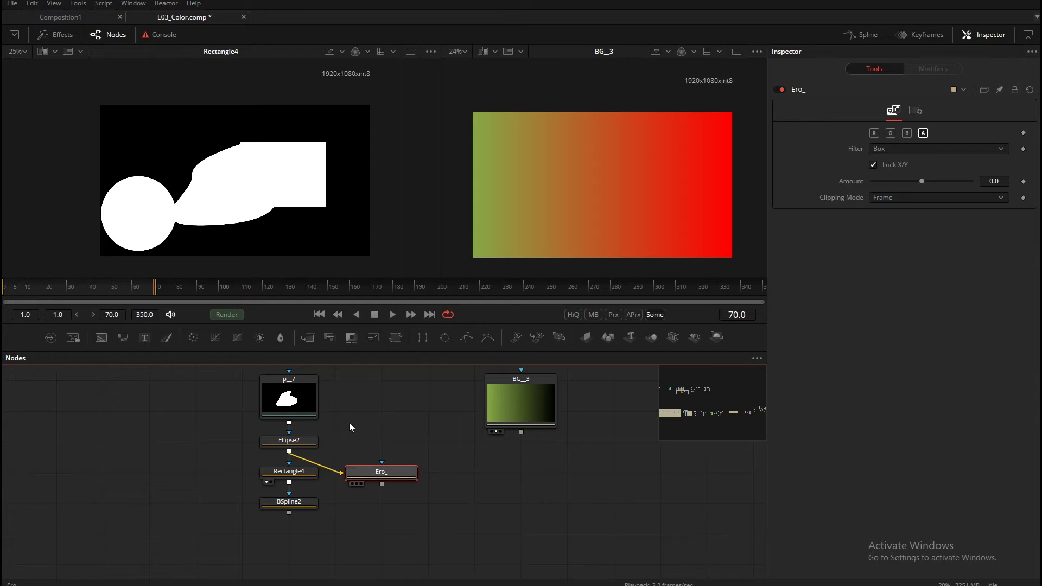
key("1")
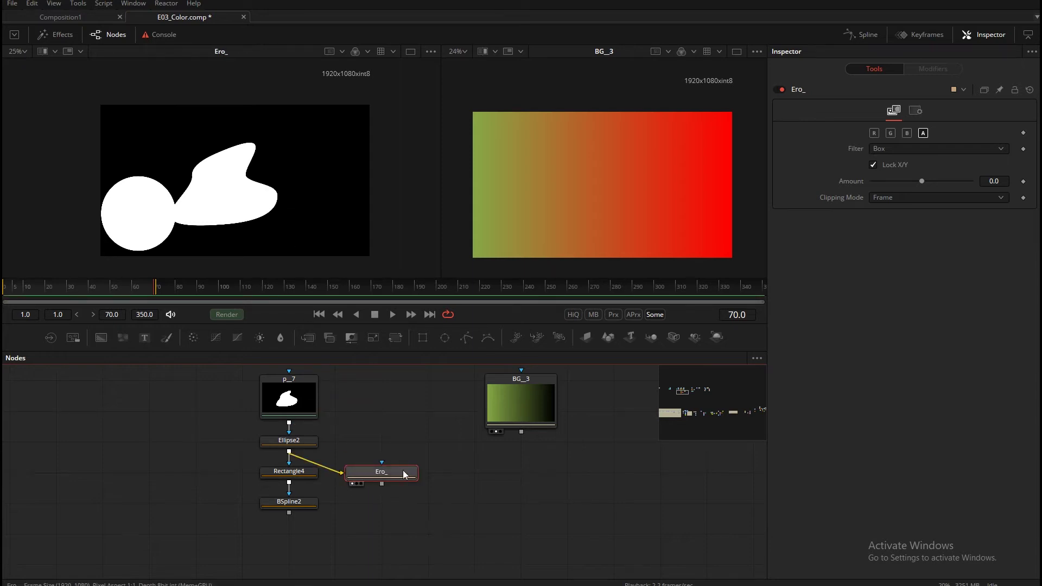
left_click_drag(924, 184, 846, 189)
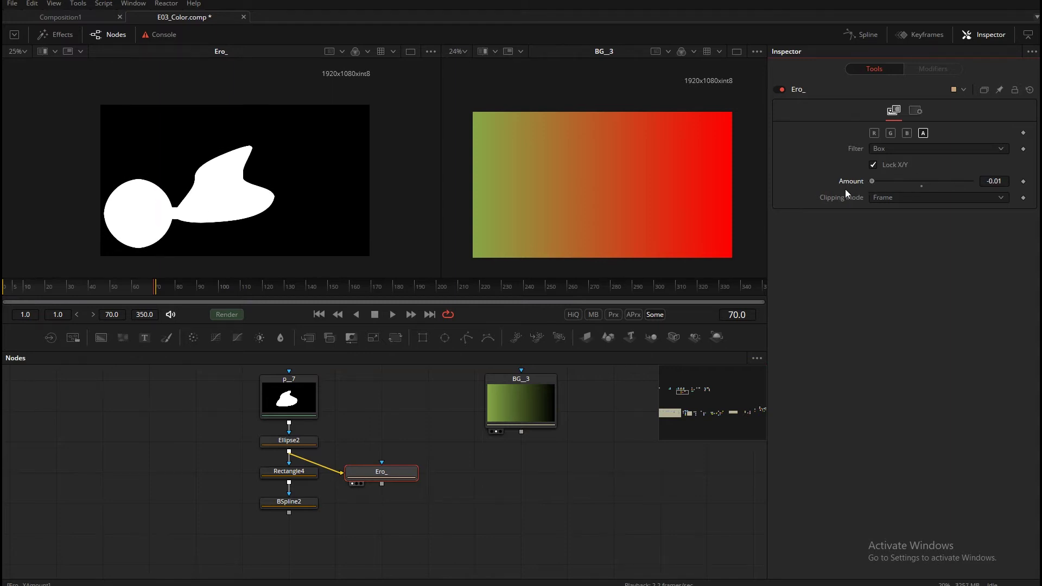
- Move Rectangle4 and BSpline2 further down and try to feed Ero_'s output into Rectangle4, restoring its link from Ellipse2
left_click(381, 483)
mouse_move(335, 496)
left_mouse_down()
mouse_move(343, 468)
mouse_move(249, 434)
mouse_move(305, 477)
left_mouse_up()
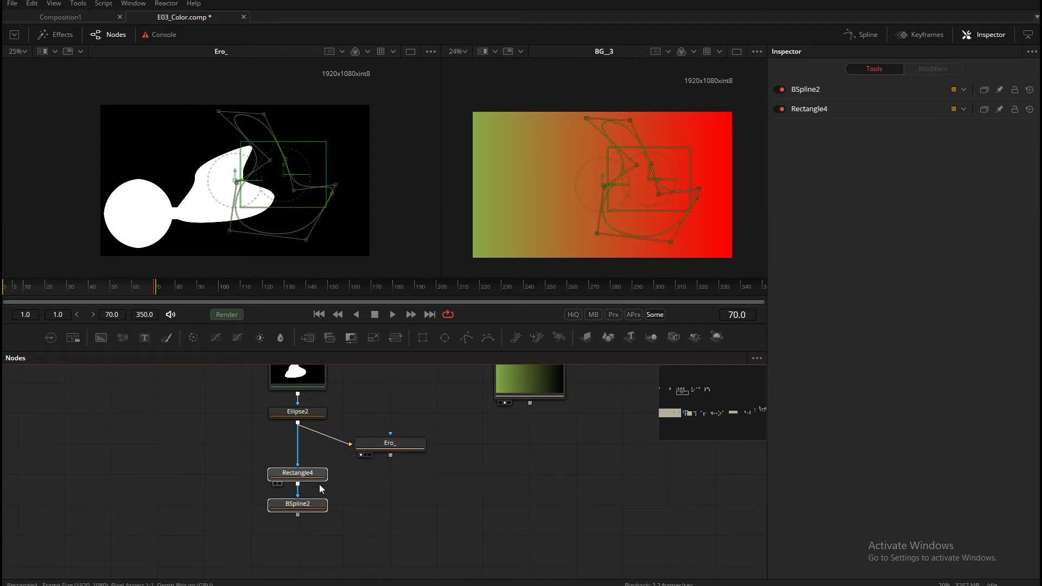
left_click(340, 460)
left_click_drag(391, 454, 479, 512)
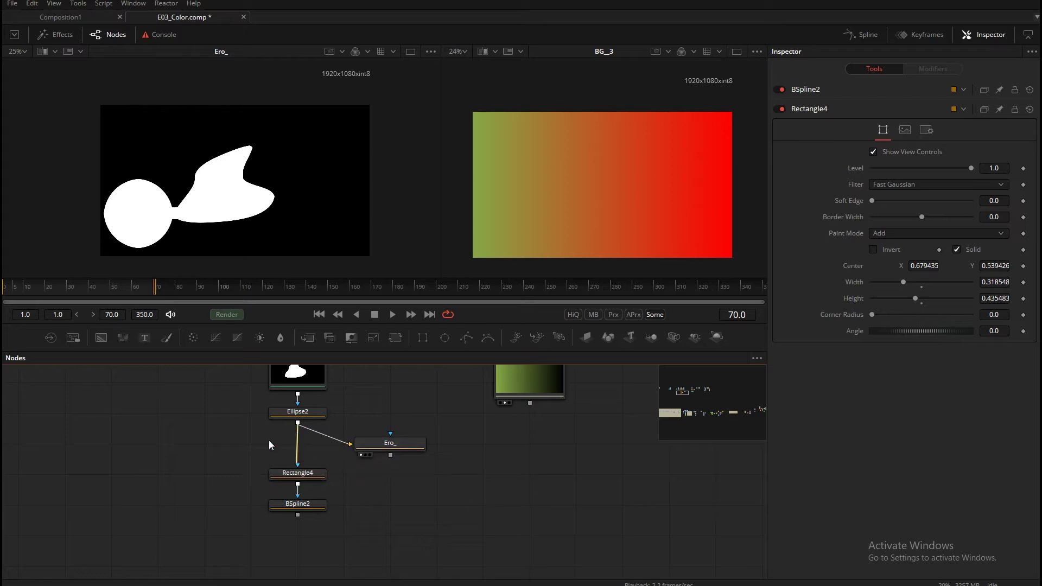
left_click(297, 461)
mouse_move(390, 455)
left_mouse_down()
mouse_move(293, 464)
mouse_move(326, 465)
left_mouse_up()
left_click_drag(391, 456, 297, 467)
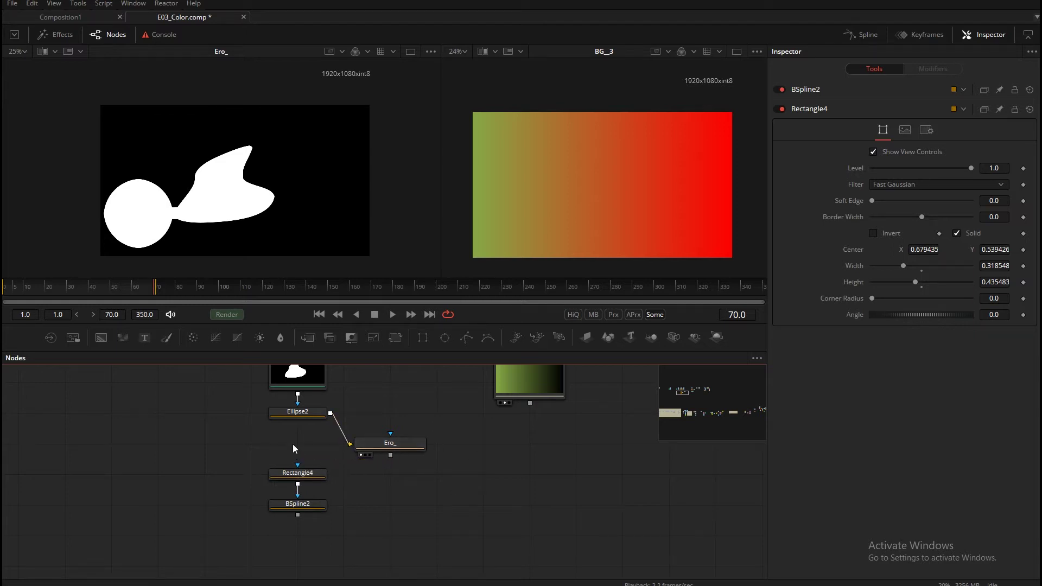
left_click_drag(324, 416, 298, 465)
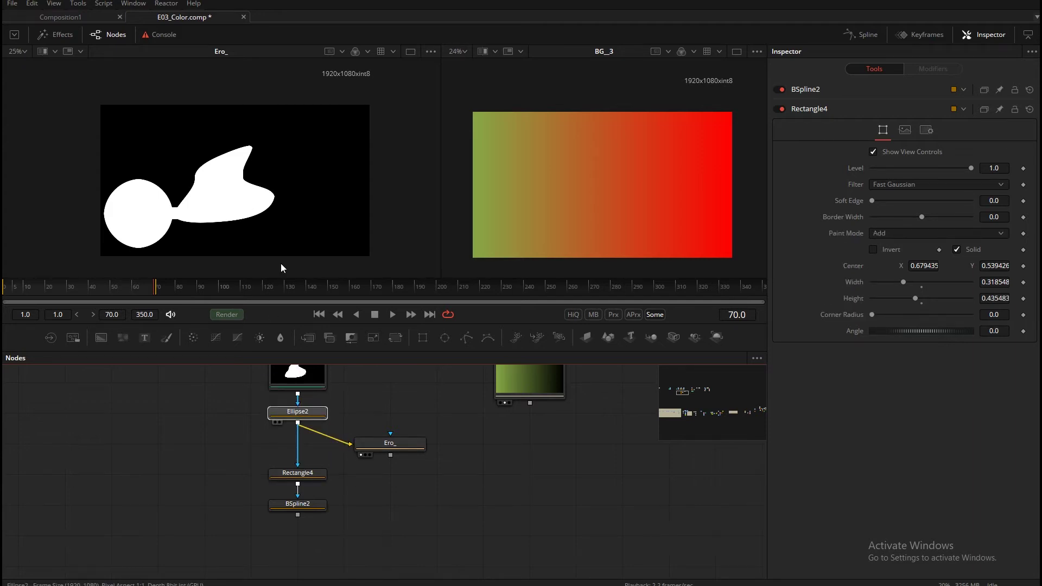
- Display Ellipse2 in the first viewer, then move Ero_ further away and disconnect it from Ellipse2
left_click_drag(282, 263, 277, 239)
left_click_drag(274, 428, 261, 441)
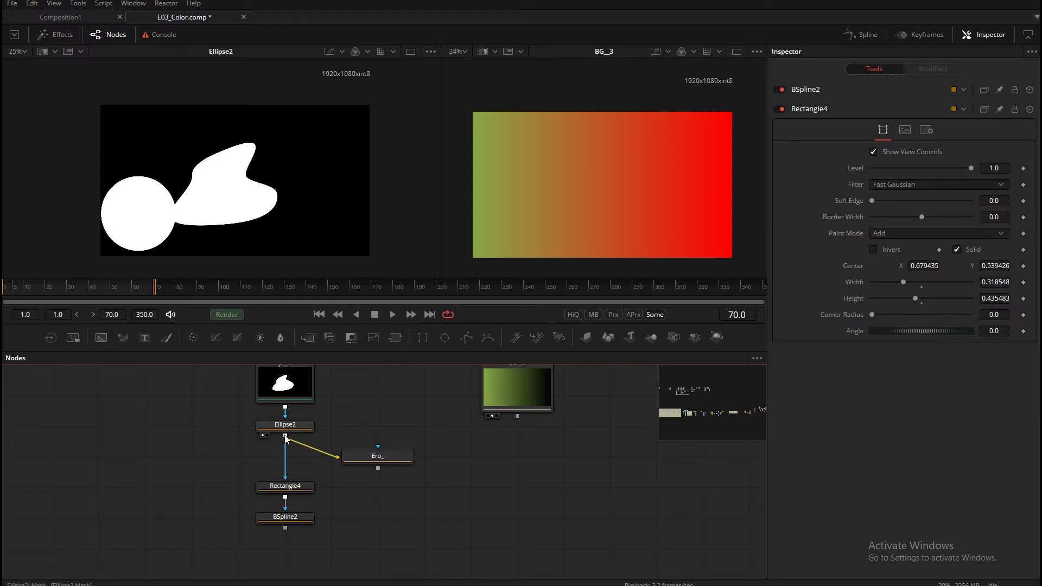
left_click_drag(370, 463, 389, 467)
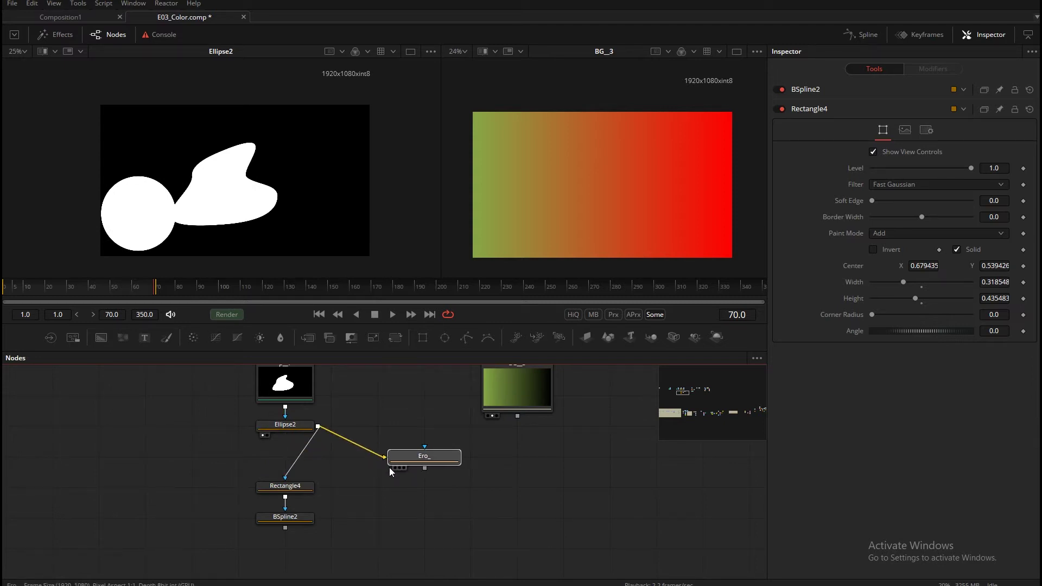
left_click(378, 457)
left_click(310, 458)
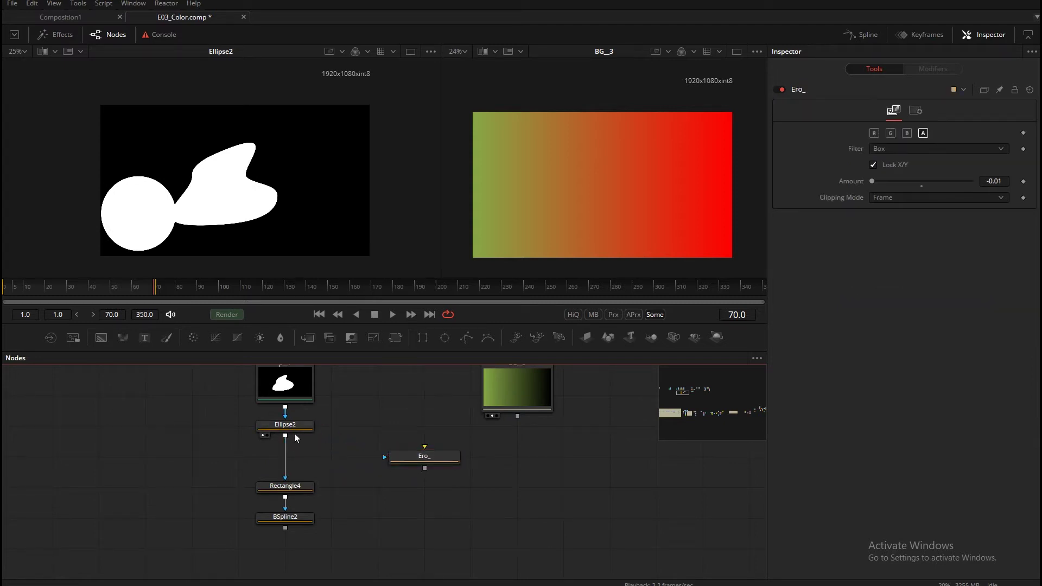
left_click_drag(417, 468, 396, 480)
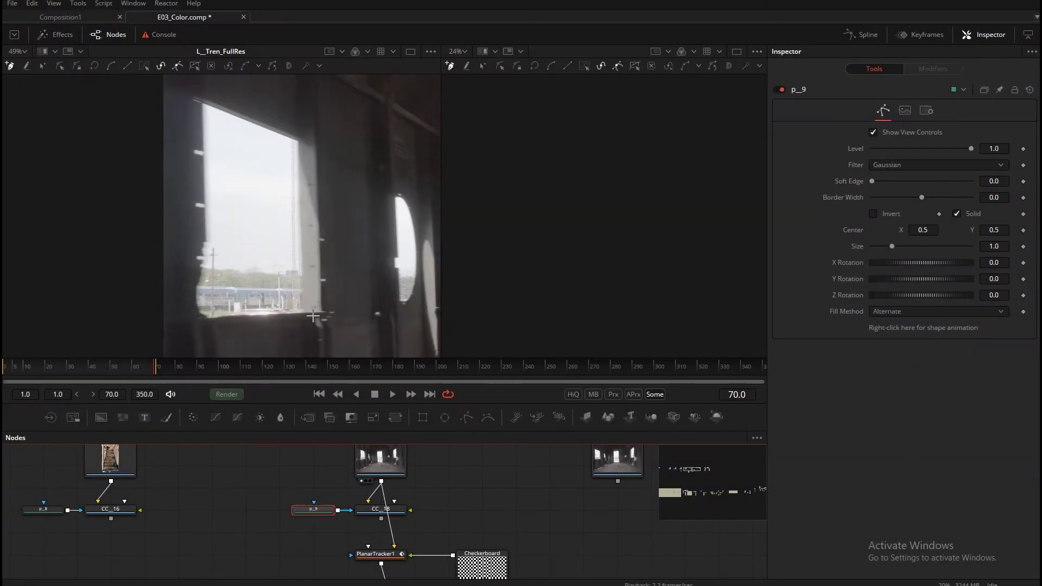
- Draw a closed p__9 polygon mask around the large train window, following its straight edges and curved lower-left corner
left_click_drag(202, 102, 304, 102)
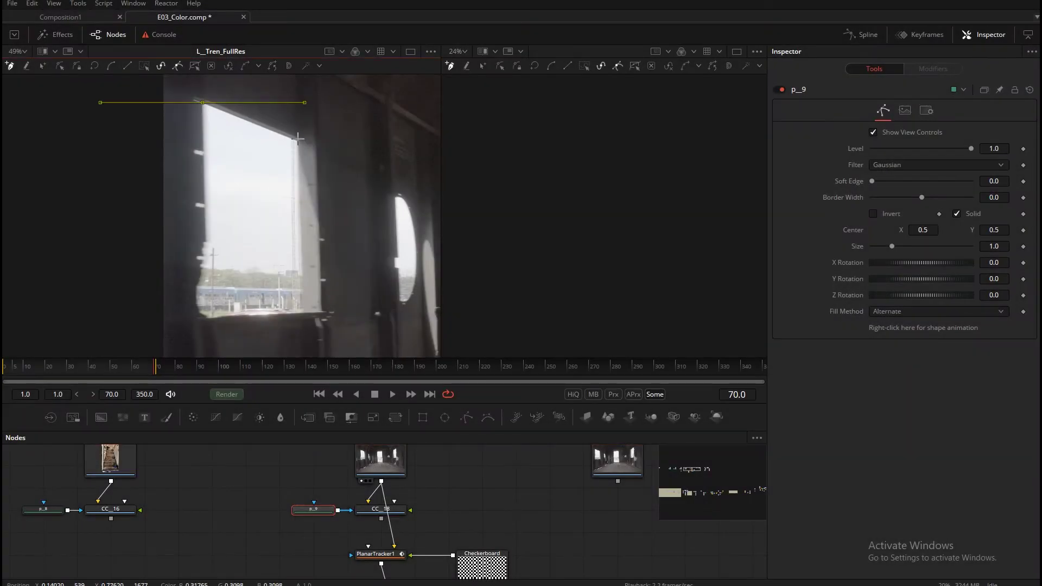
left_click(298, 141)
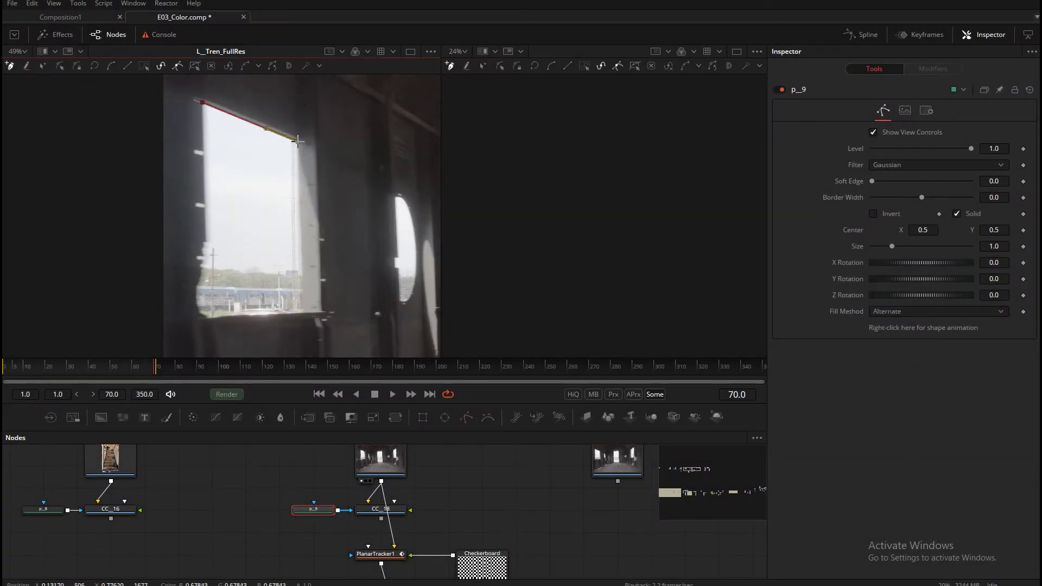
left_click(302, 312)
left_click(222, 315)
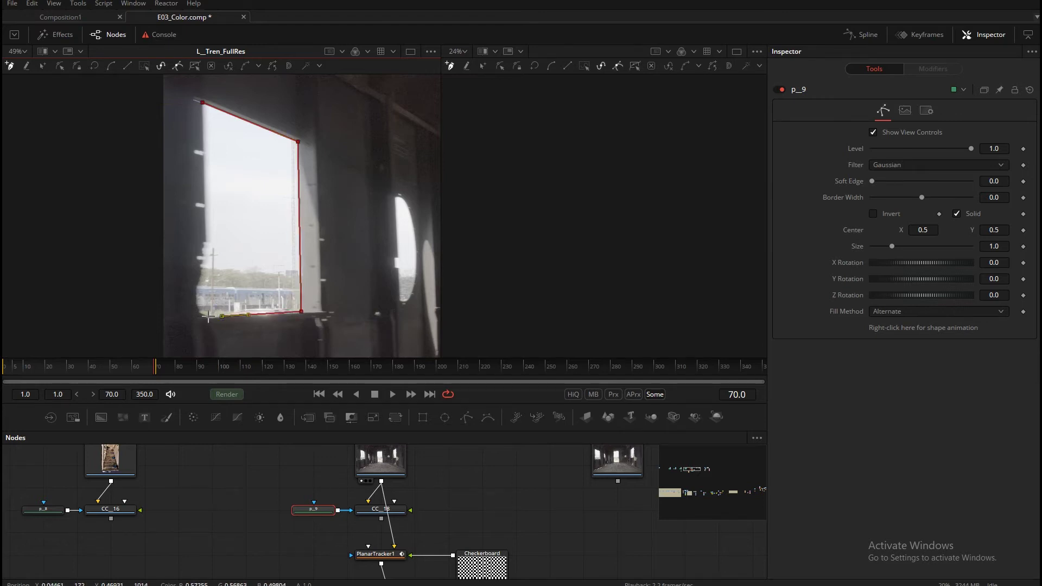
left_click(202, 312)
left_click_drag(204, 316, 208, 212)
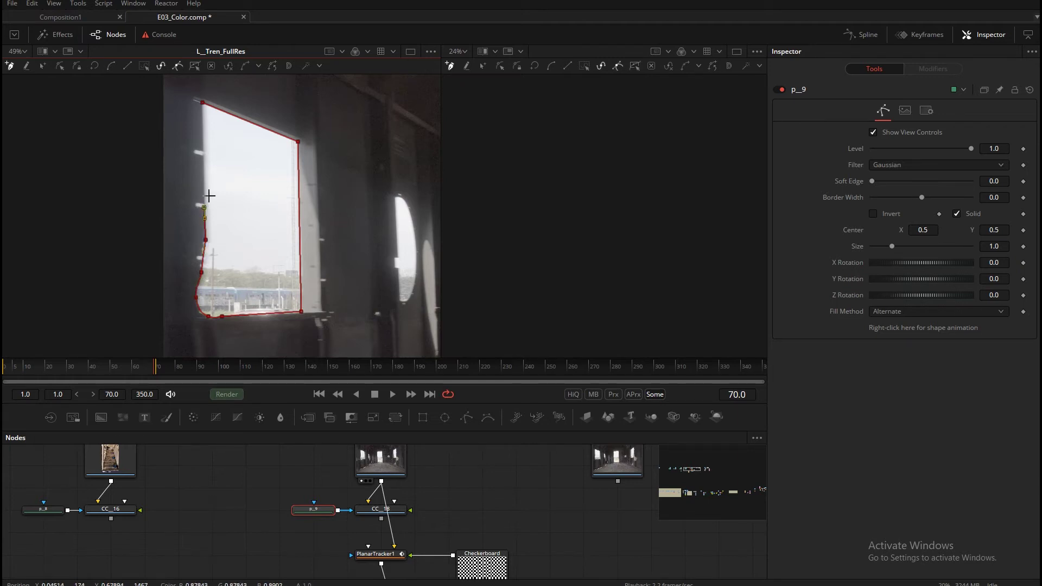
left_click(204, 103)
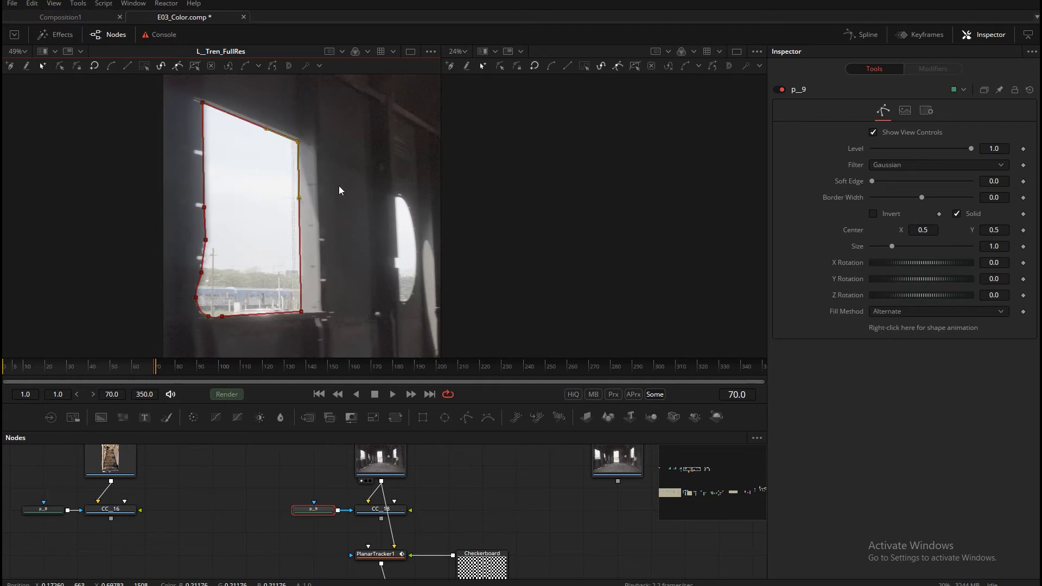
mouse_move(299, 198)
left_mouse_down()
mouse_move(260, 184)
mouse_move(299, 193)
left_mouse_up()
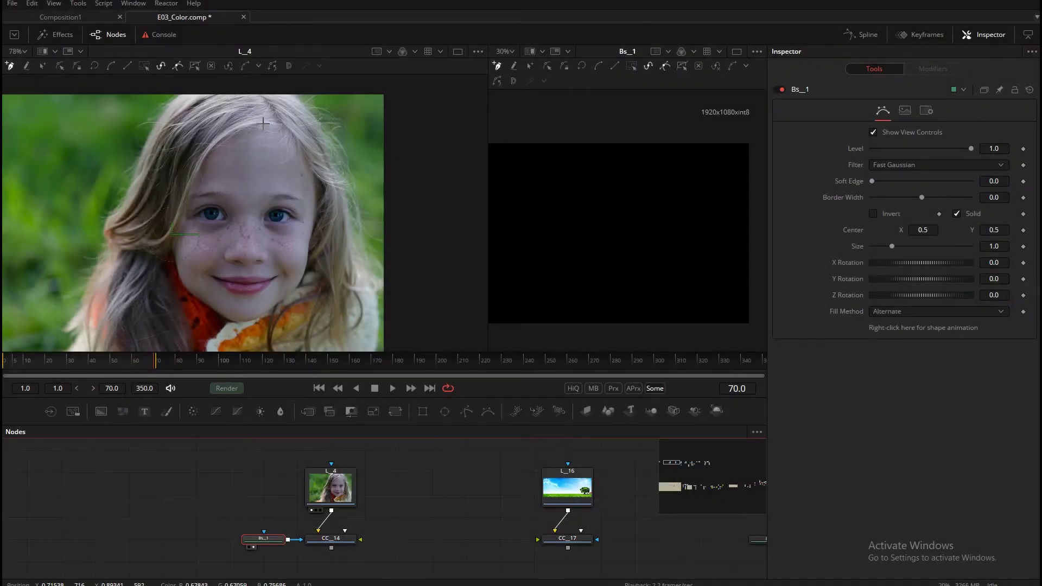
- Draw a closed Bs__1 B-spline mask around the girl's face, from the top of the forehead around the chin and back
left_click(186, 163)
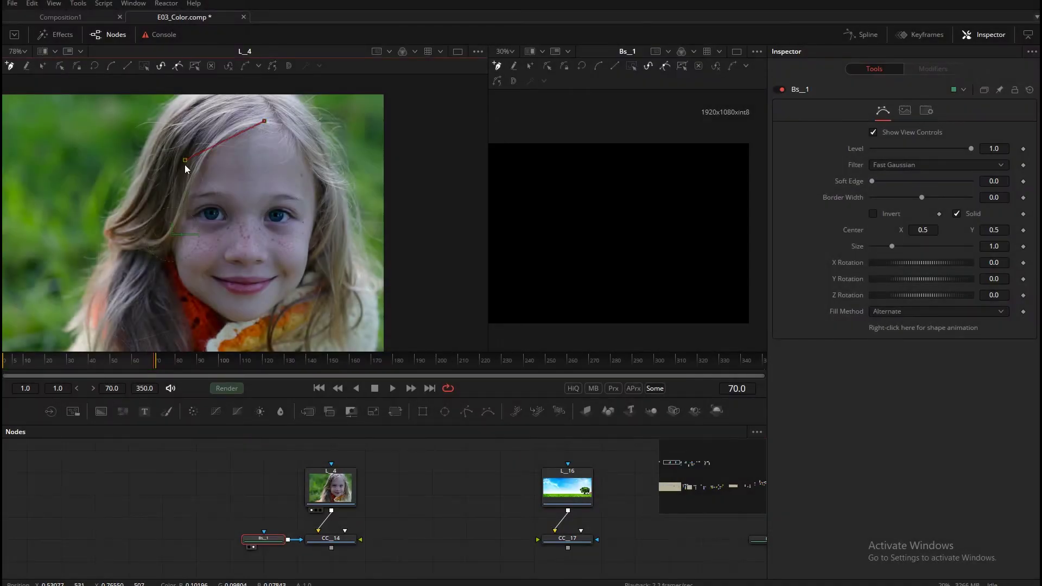
left_click(179, 223)
left_click(164, 269)
left_click(210, 302)
left_click(241, 333)
left_click(273, 301)
left_click(312, 283)
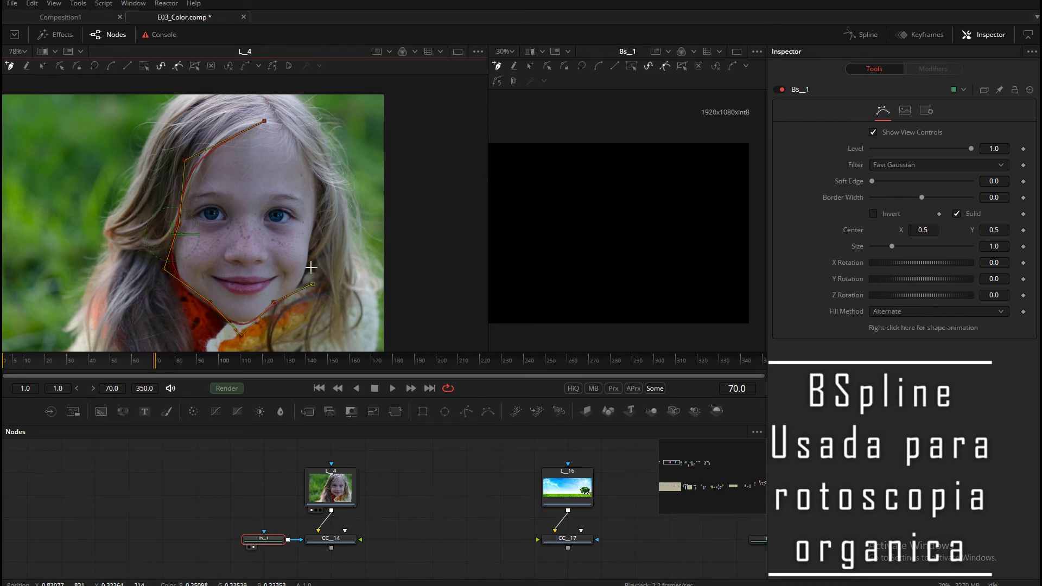
left_click(309, 230)
left_click(320, 179)
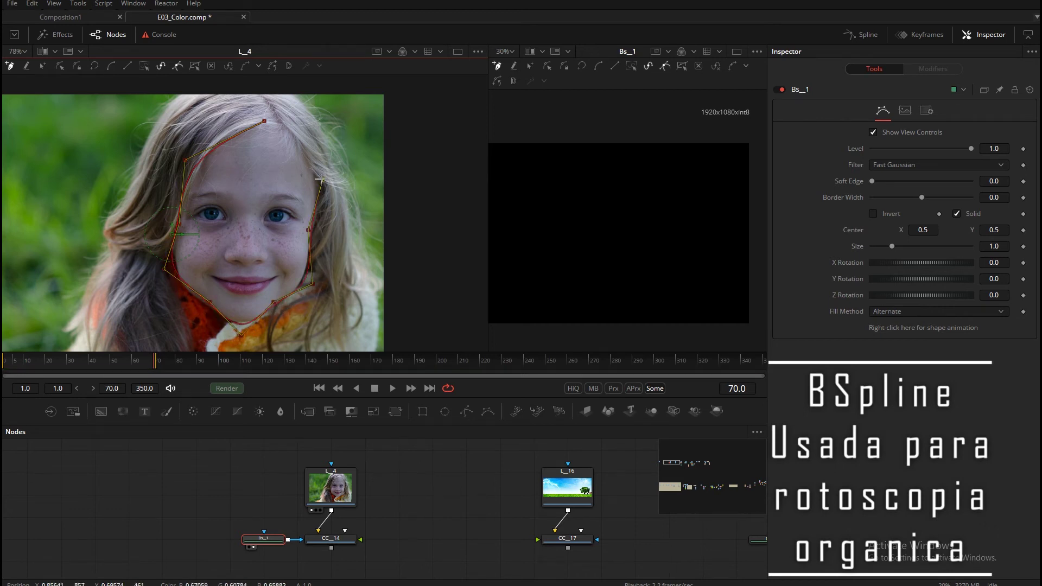
left_click(265, 120)
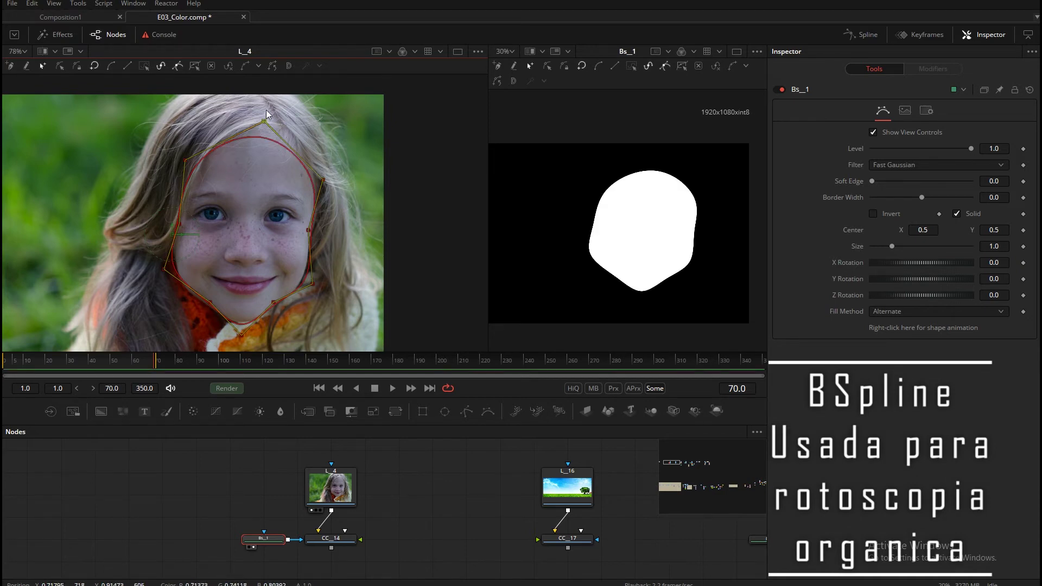
- Refine the Bs__1 face mask by raising the forehead point and nudging the cheek, jaw and temple points to fit
left_click_drag(266, 118, 269, 106)
left_click_drag(185, 160, 187, 160)
left_click_drag(180, 224, 190, 225)
left_click_drag(163, 270, 168, 277)
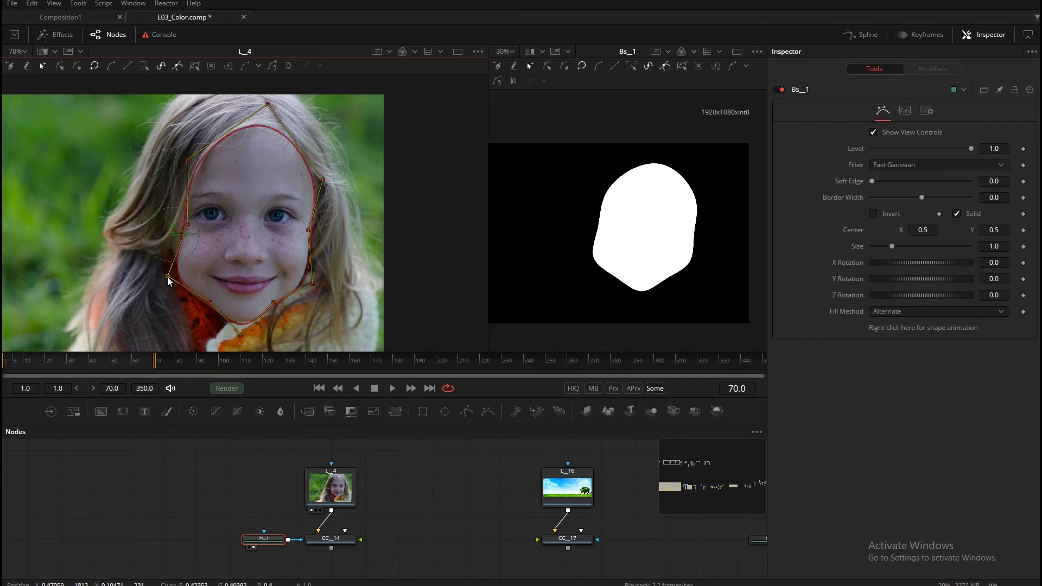
left_click_drag(211, 303, 241, 334)
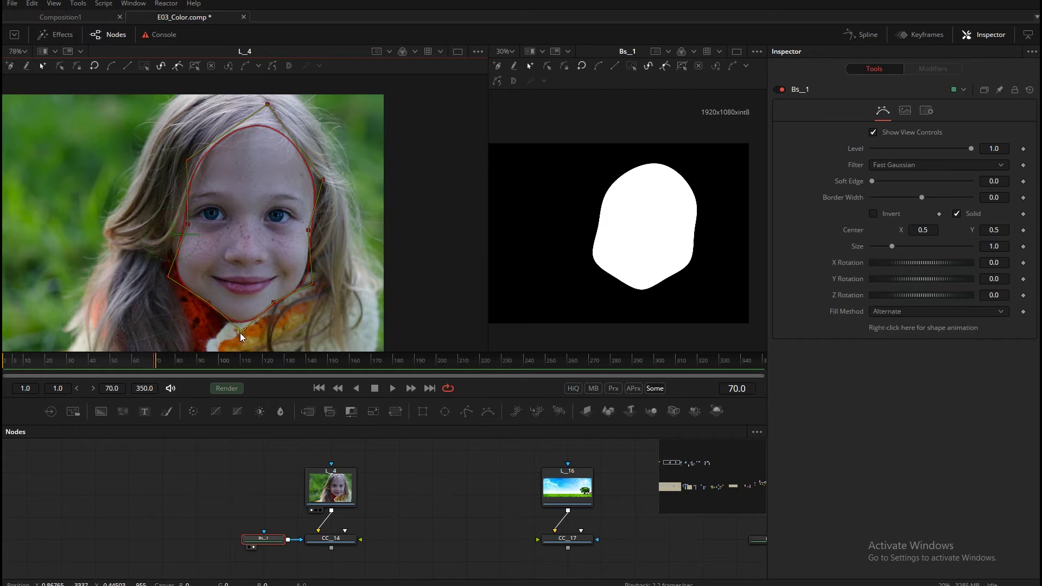
left_click_drag(275, 303, 308, 288)
left_click_drag(309, 232, 310, 231)
left_click_drag(323, 180, 325, 181)
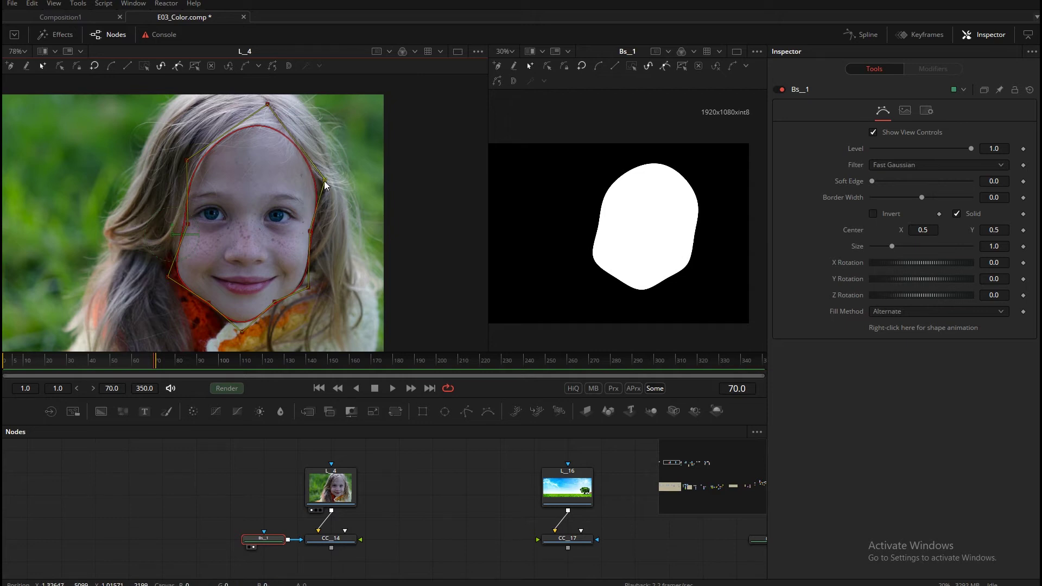
left_click_drag(269, 106, 272, 106)
left_click_drag(188, 161, 191, 164)
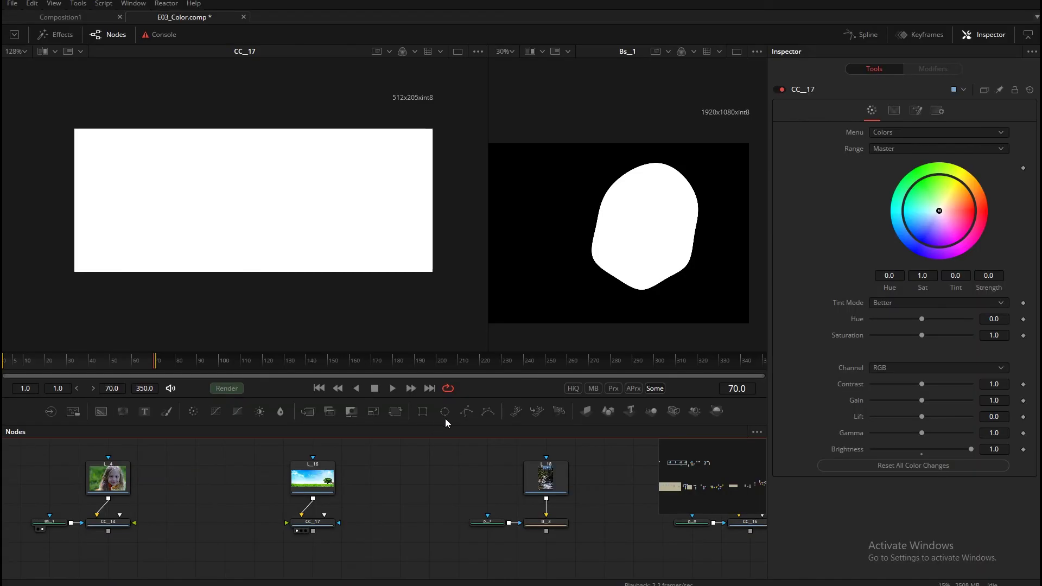
- Mask CC__17 with a new ellipse about 0.073 wide in the sky's upper left, using Soft Edge 0.0306 and Border Width 0.07
left_click(444, 412)
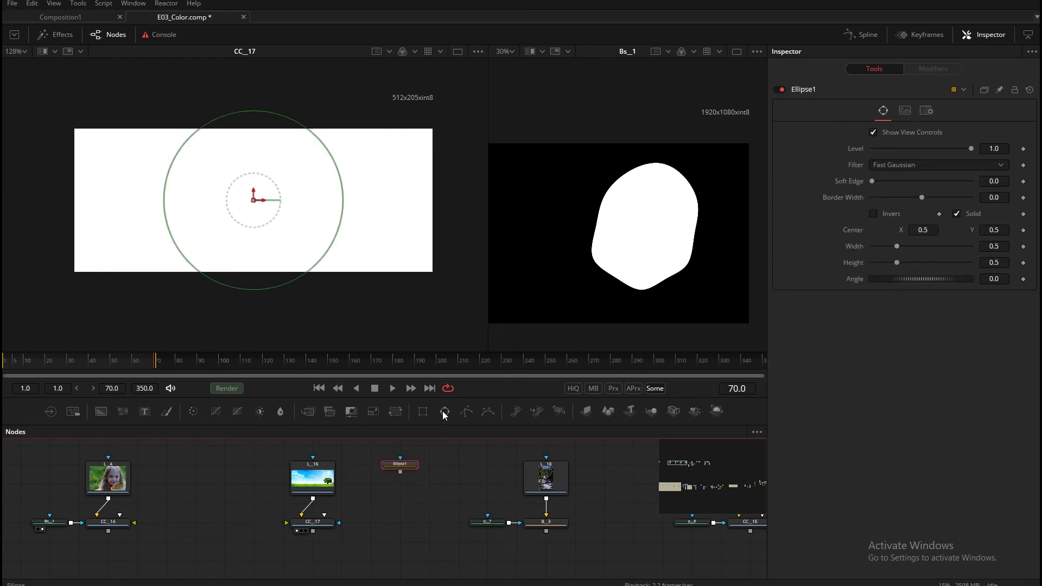
left_click_drag(325, 266, 125, 173)
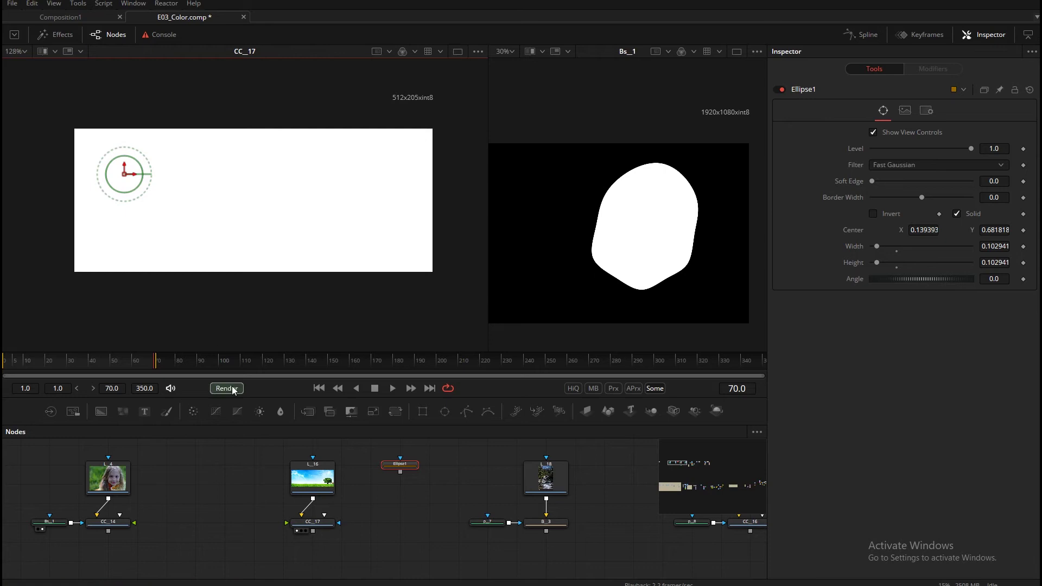
left_click_drag(402, 474, 338, 523)
left_click_drag(129, 178, 145, 157)
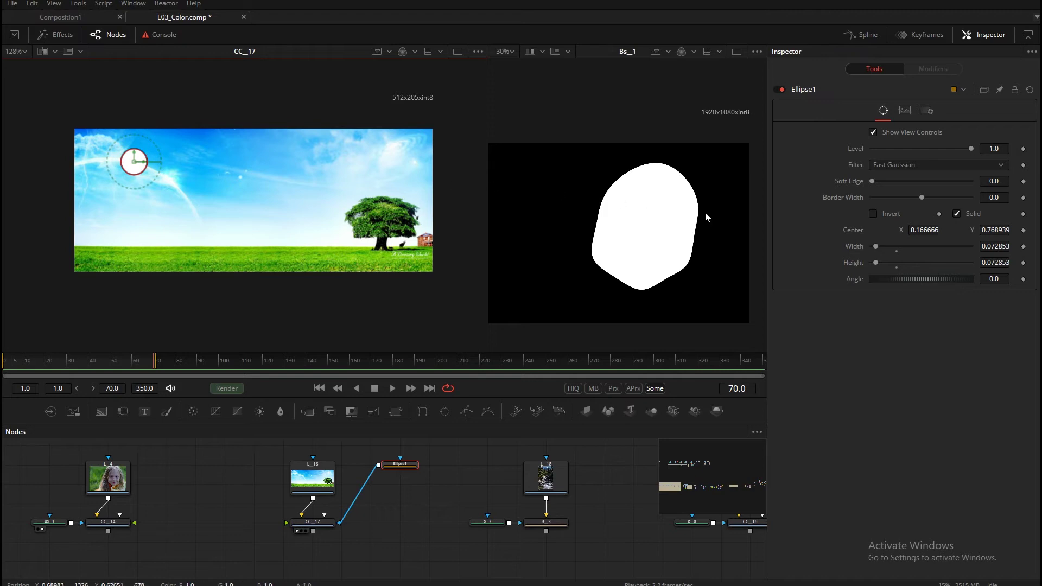
left_click_drag(871, 182, 932, 211)
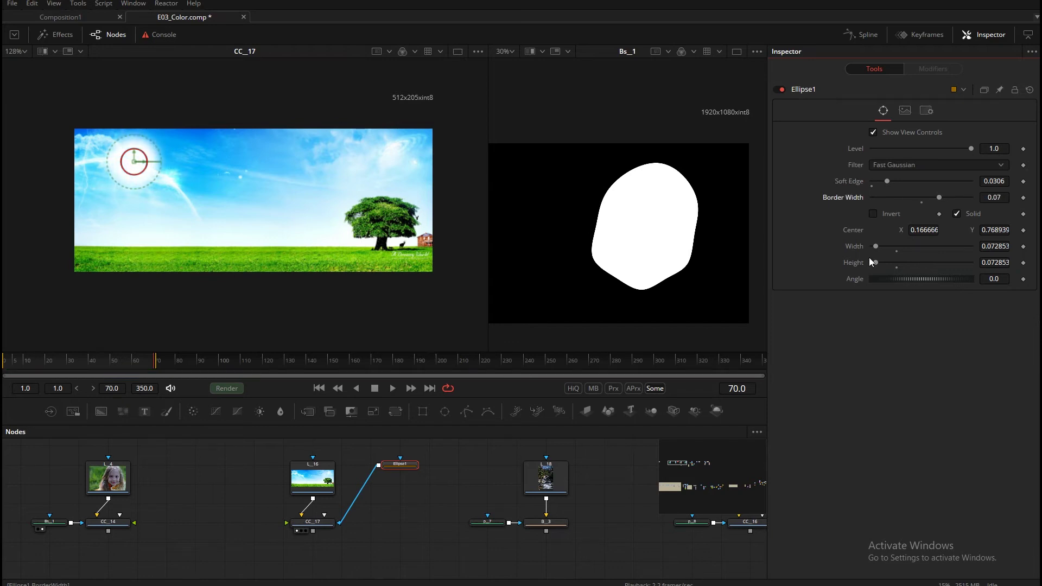
- Add a Bitmap mask node between CC__18 and CC__19 and feed L_TrenProxie's output into it
left_click(400, 504)
left_click_drag(400, 505, 240, 511)
left_click_drag(311, 513, 291, 520)
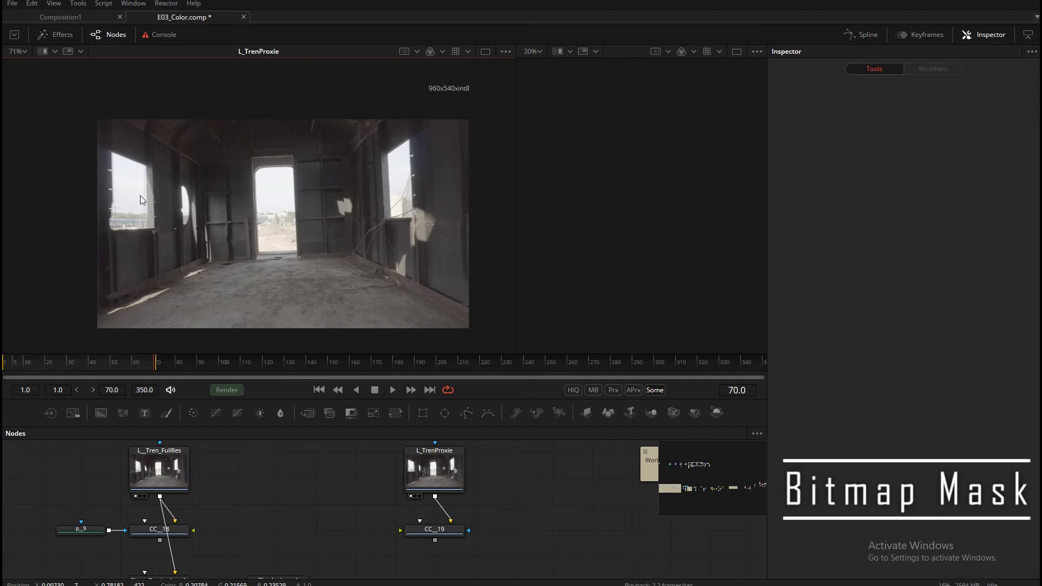
left_click(315, 526)
key("shift+space")
type("bit")
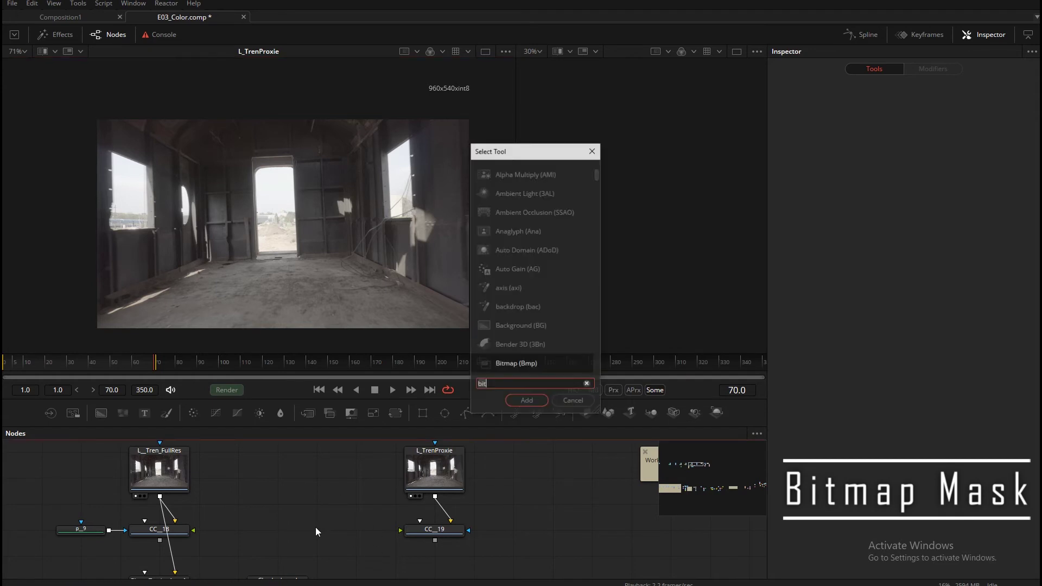
key("Return")
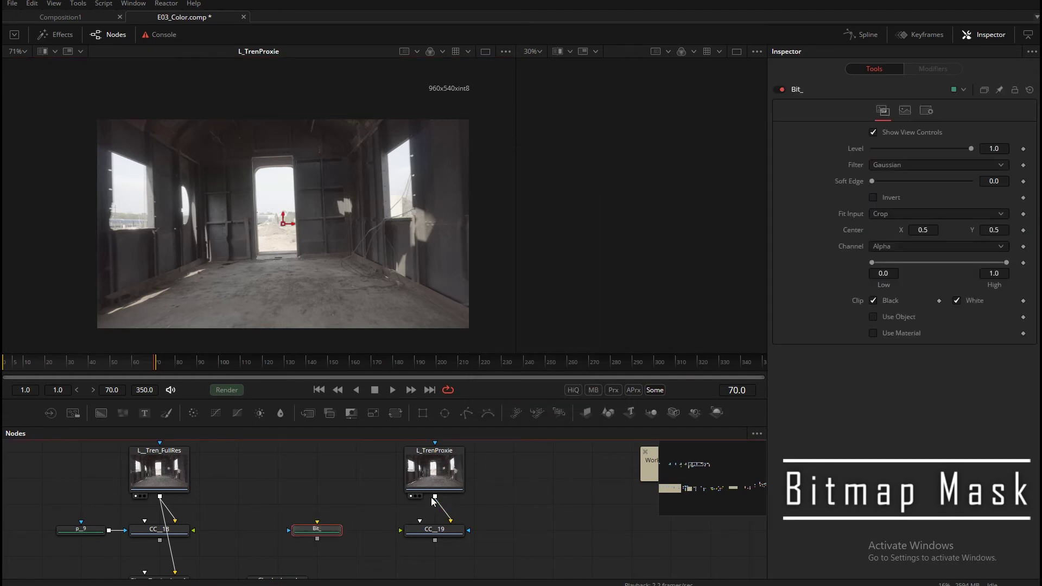
left_click_drag(435, 496, 320, 530)
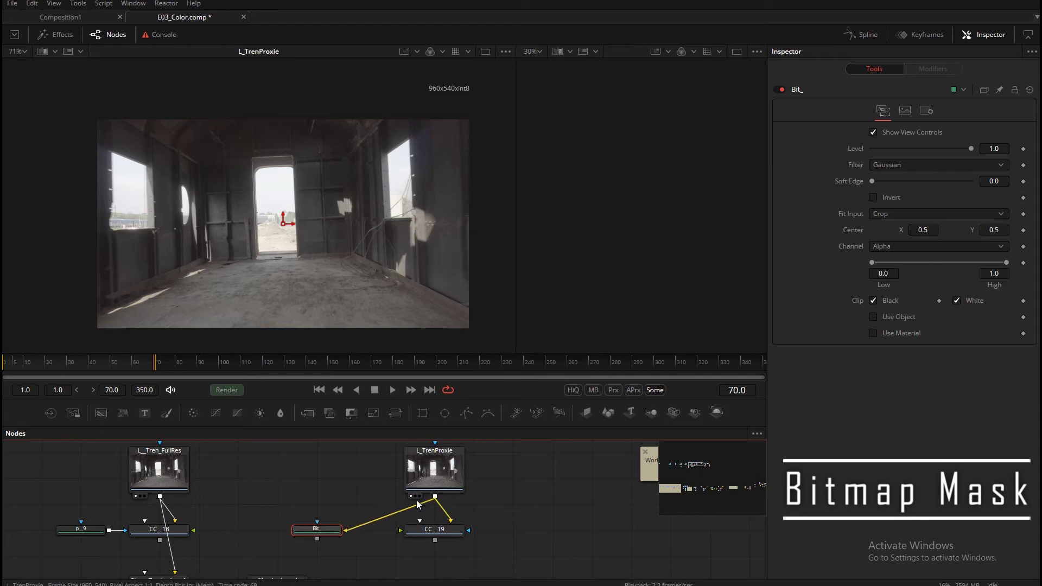
- View the Bit_ mask and set its Channel to Red, Low to 0.555, High to 0.568 and Soft Edge to 0.0033
left_click_drag(333, 533, 304, 244)
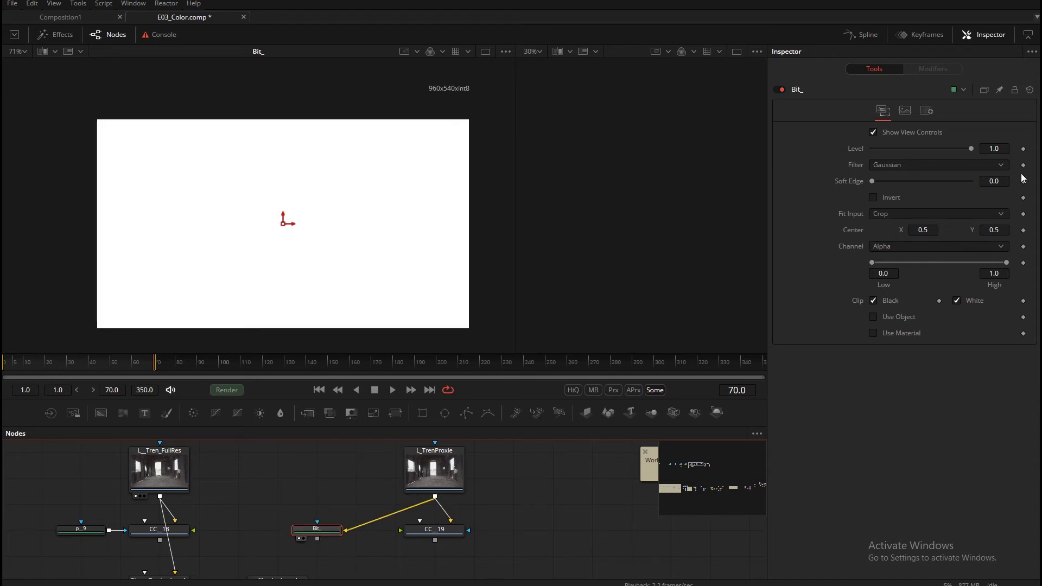
left_click(895, 246)
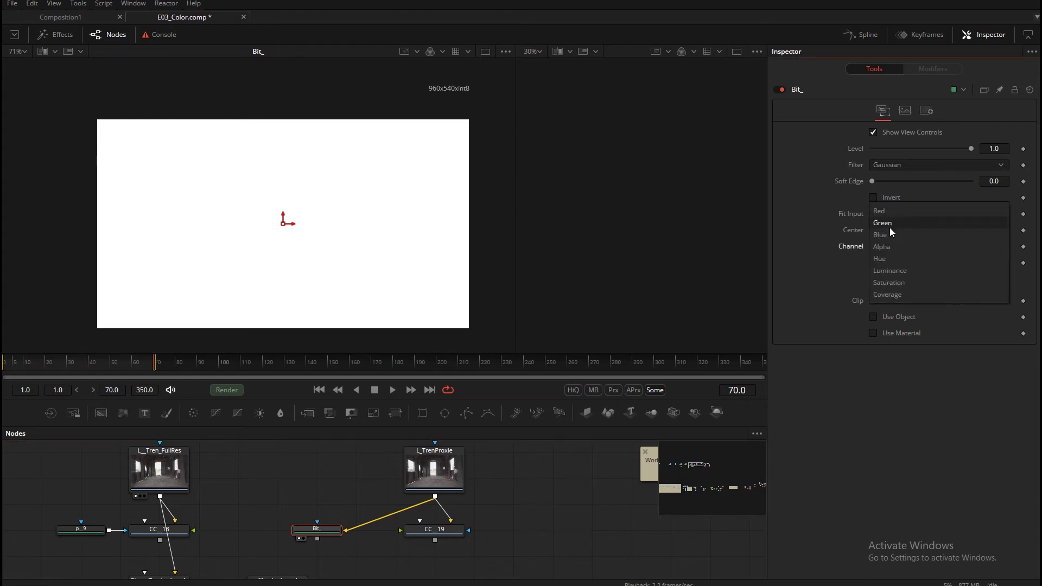
left_click(890, 212)
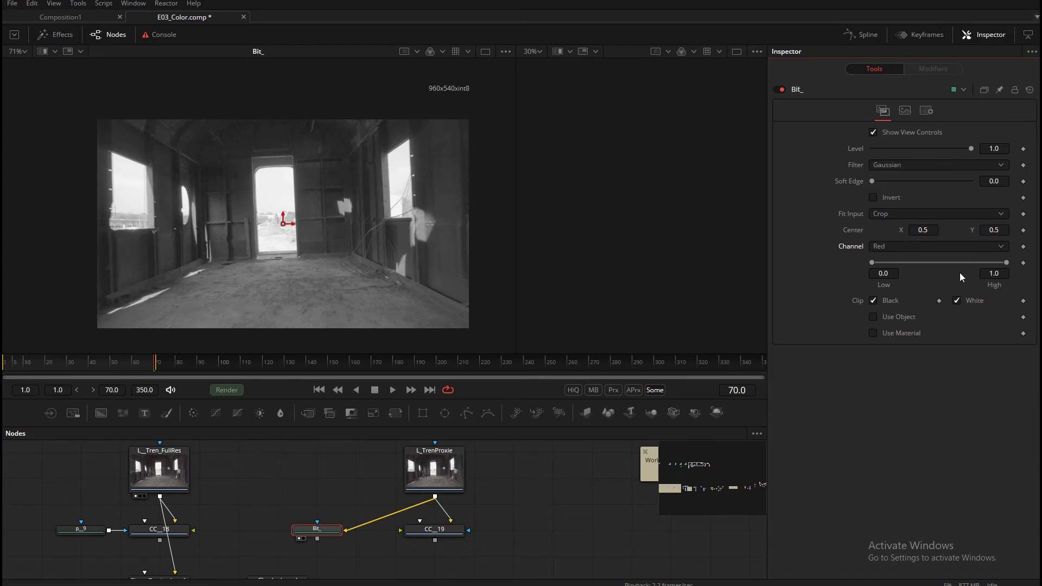
left_click_drag(872, 263, 902, 265)
left_click_drag(1007, 263, 946, 265)
mouse_move(871, 181)
left_mouse_down()
mouse_move(882, 182)
mouse_move(872, 181)
left_mouse_up()
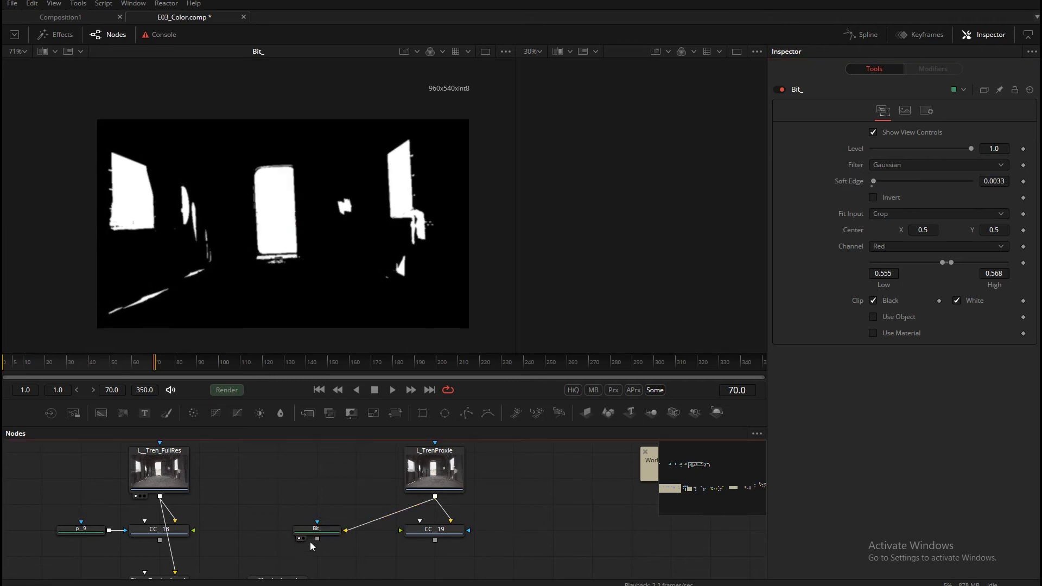
- Connect the Bit_ mask's output to CC__19 as its effect mask and view CC__19's result
left_click_drag(317, 539, 435, 531)
left_click_drag(343, 232, 340, 262)
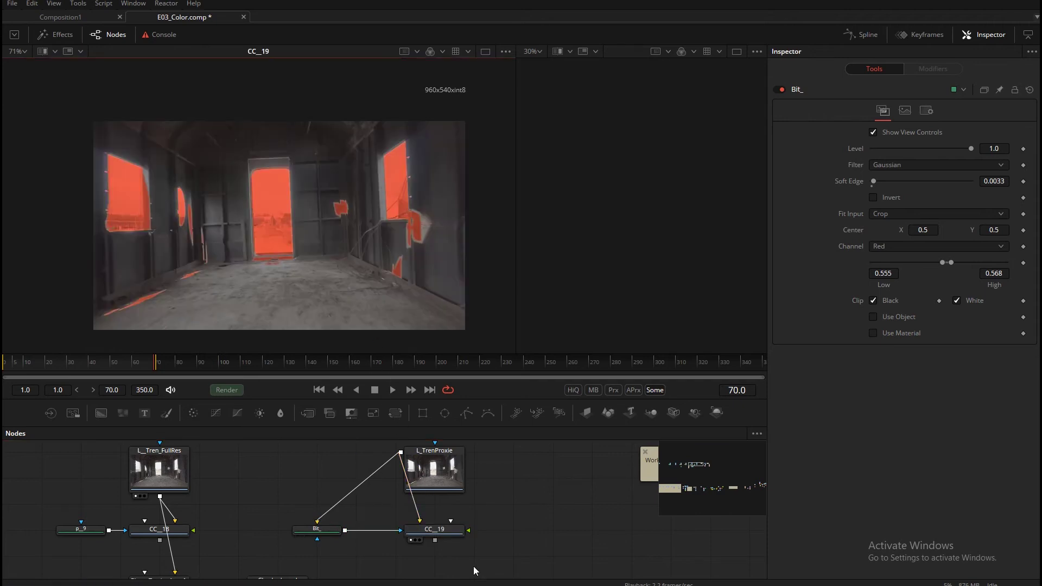
left_click_drag(419, 520, 361, 553)
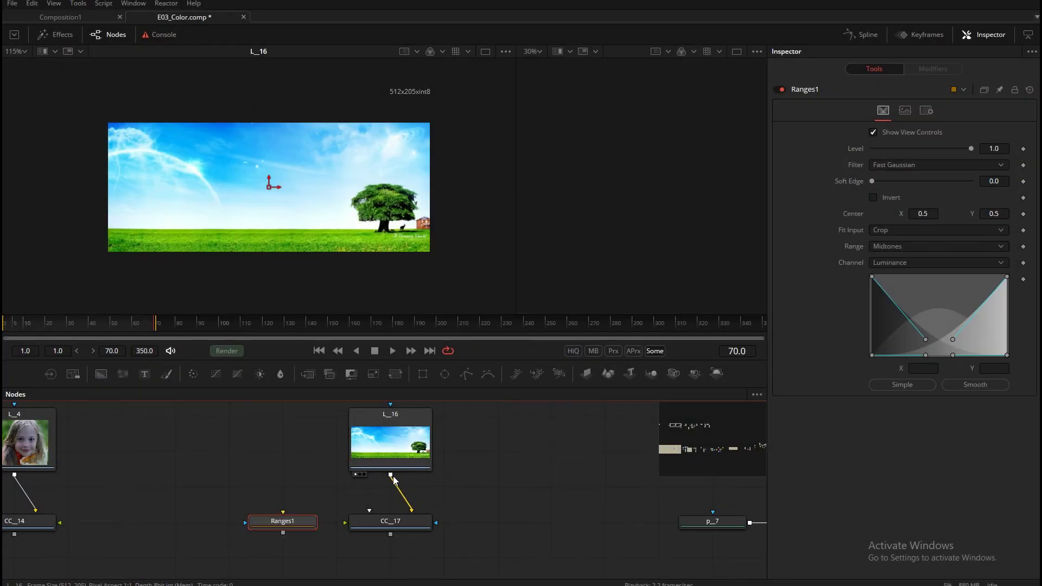
- Feed L__16's output into Ranges1, display the ranges mask, and set its Channel to Red
left_click_drag(391, 475, 291, 519)
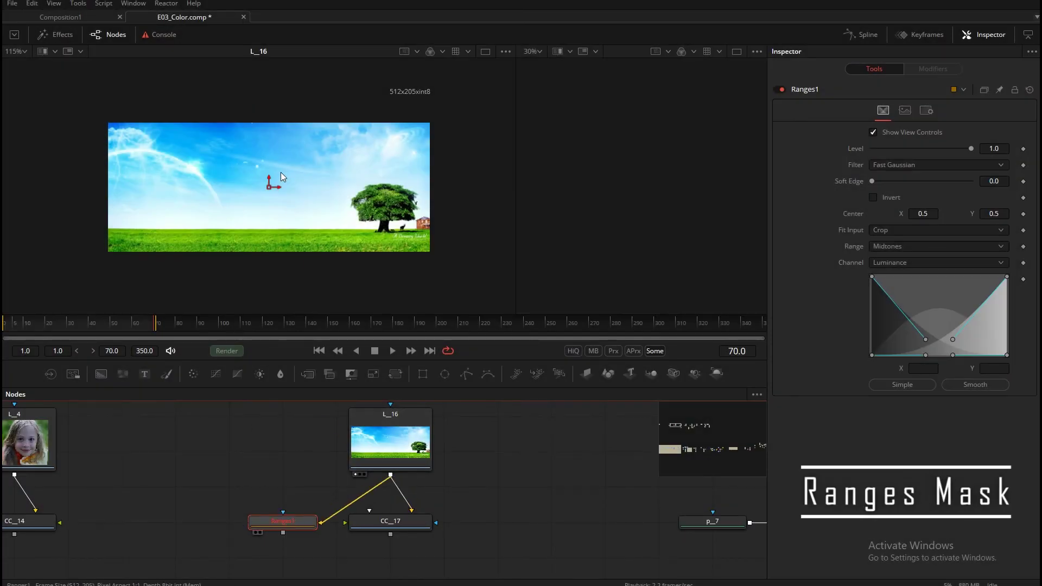
key("1")
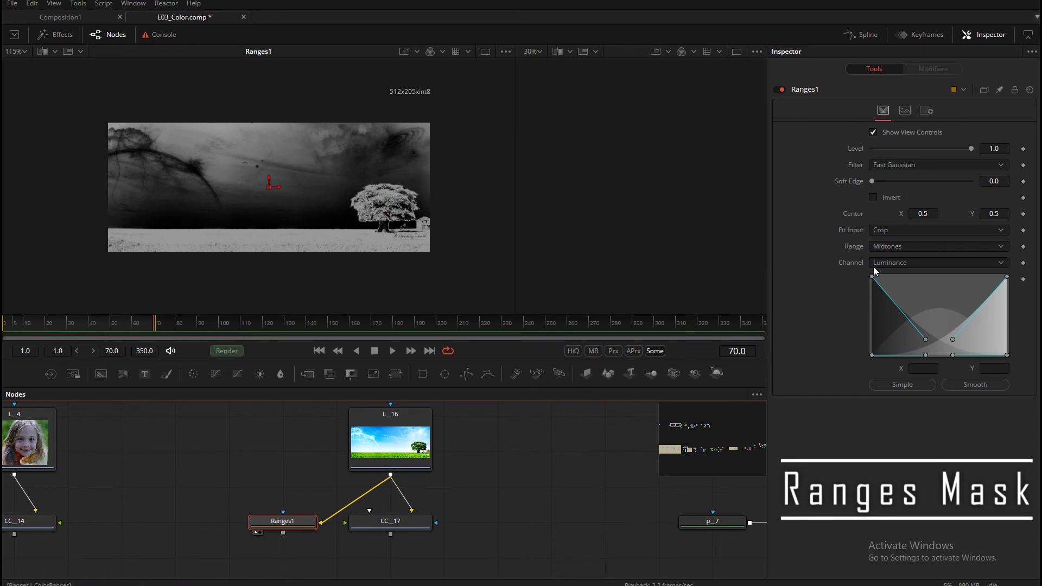
left_click(894, 265)
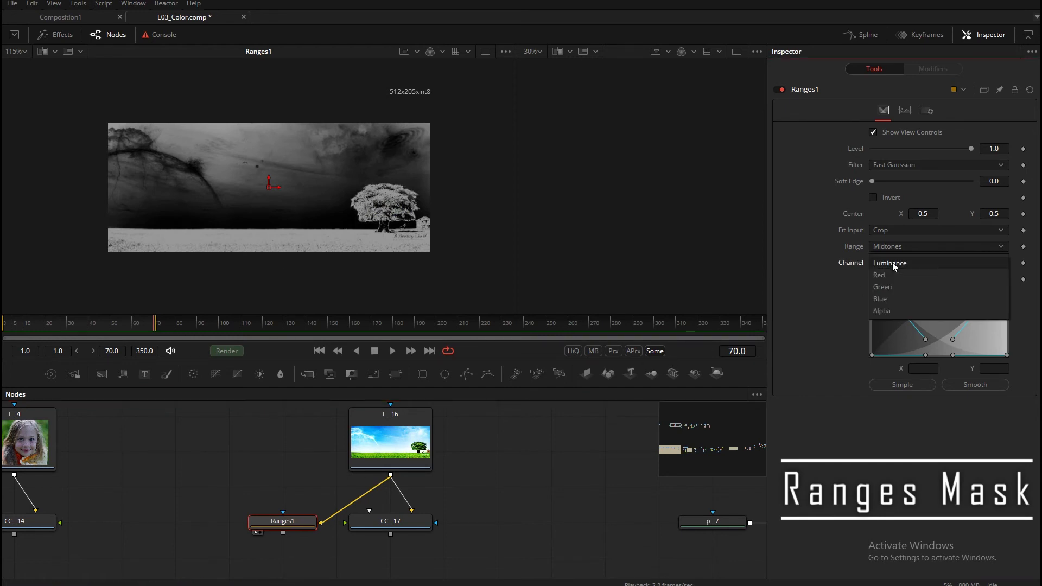
left_click(886, 302)
left_click(894, 263)
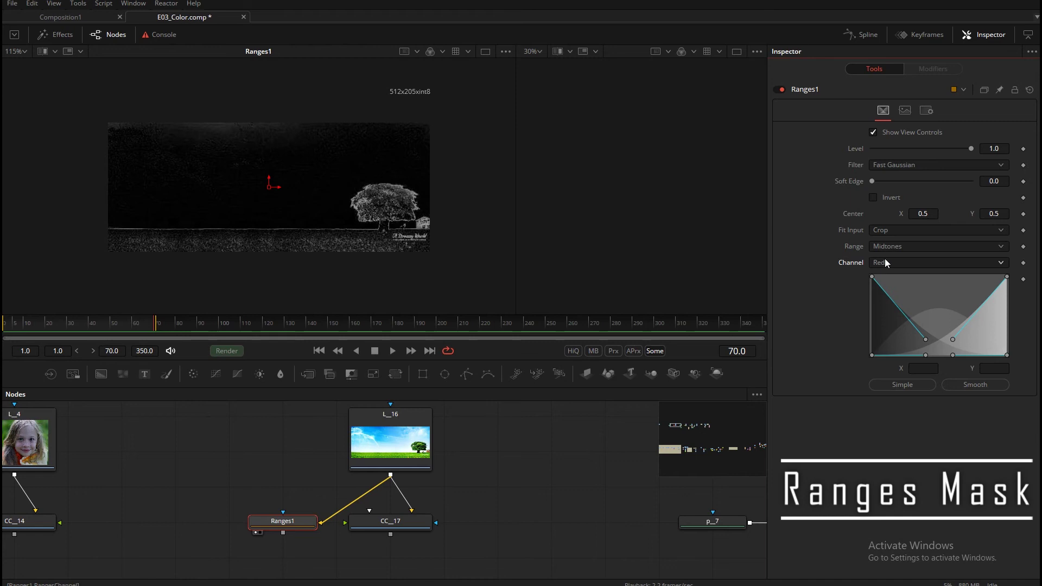
- Compare the Shadows, Highlights and Midtones options for Ranges1's Range, finishing on Shadows
left_click(890, 246)
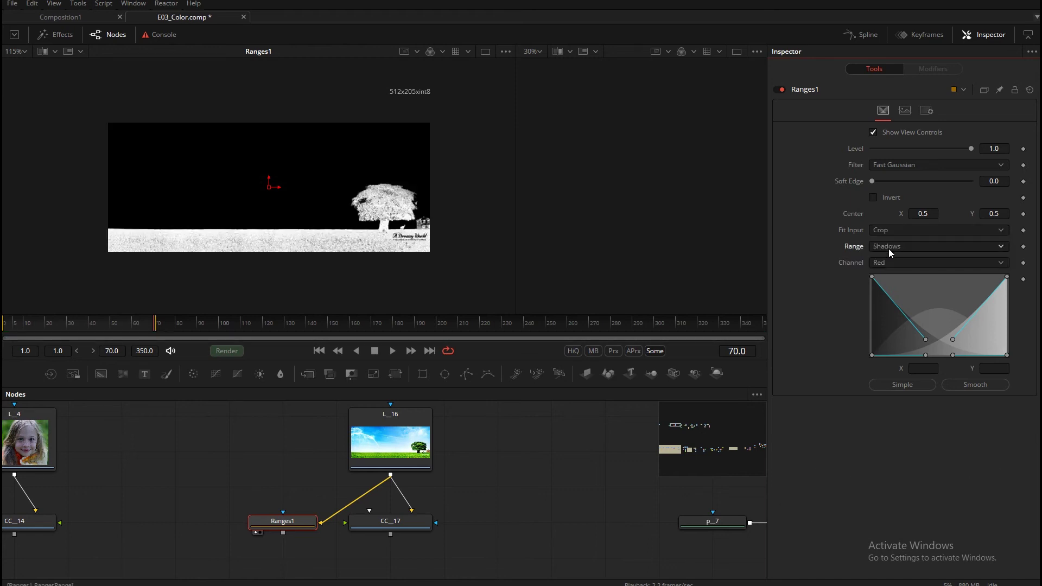
left_click(890, 246)
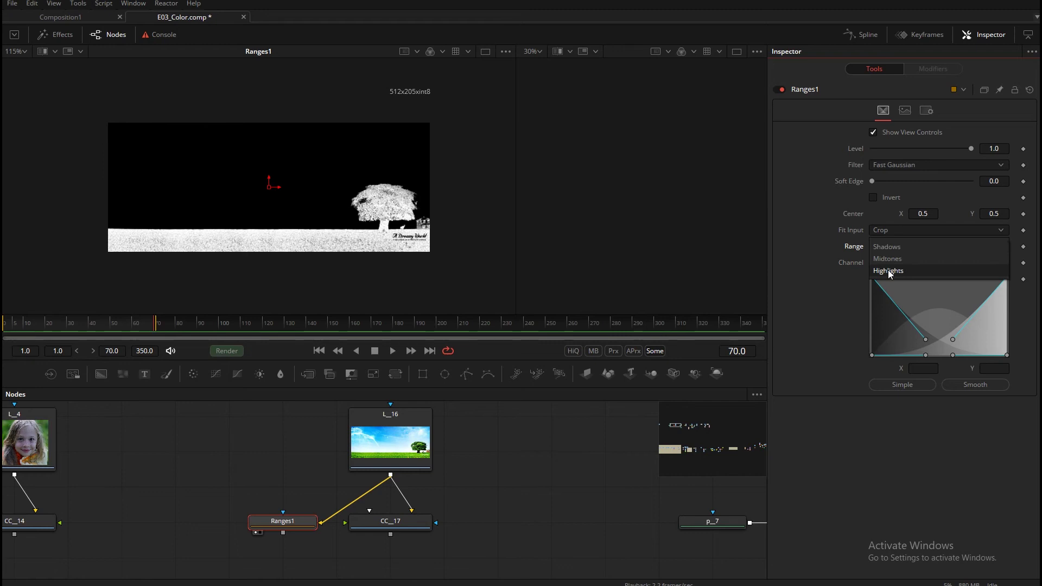
left_click(888, 270)
left_click(890, 251)
left_click(891, 234)
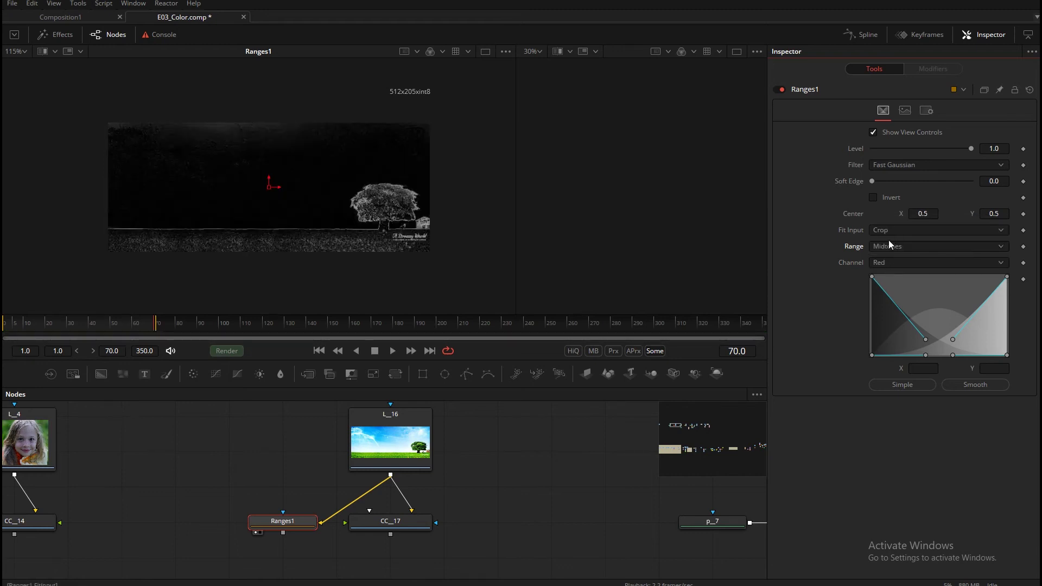
left_click(894, 247)
left_click(891, 236)
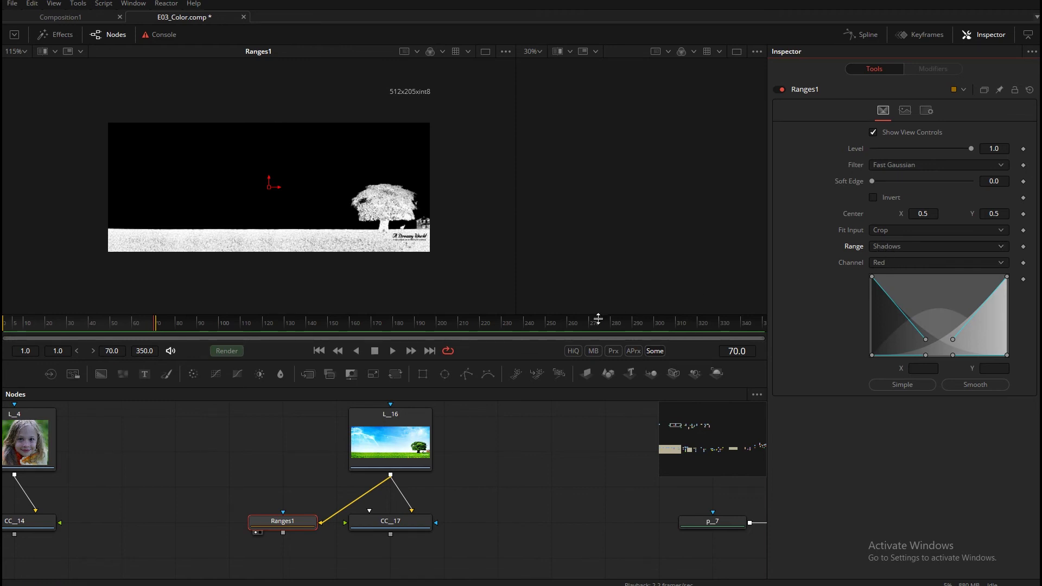
- Display L__16 in the second viewer alongside the Ranges1 mask, keeping Range on Shadows
left_click(359, 474)
left_click(910, 245)
left_click(902, 251)
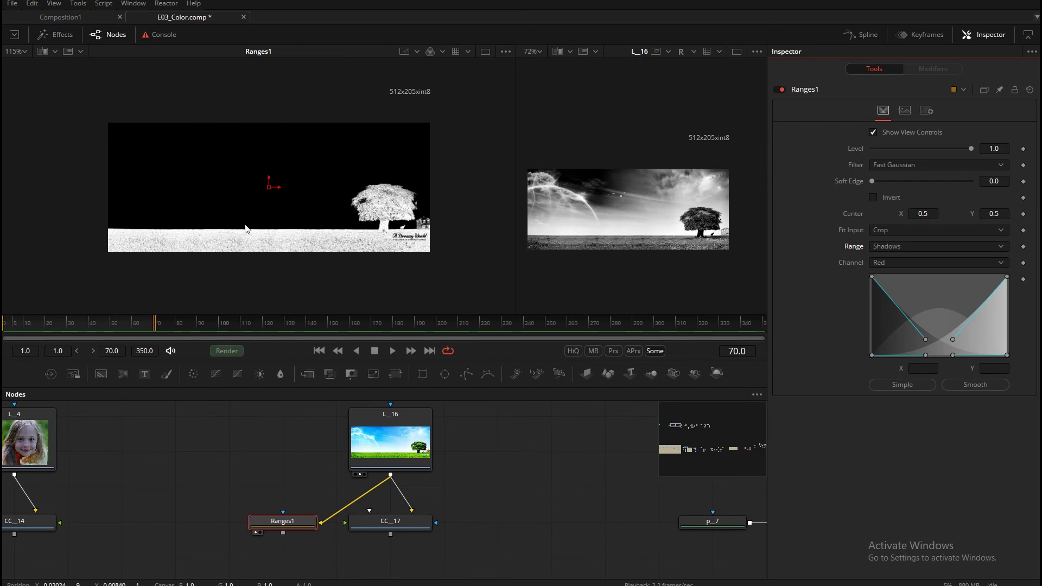
left_click_drag(1005, 357, 931, 352)
key("ctrl+z")
key("ctrl+z")
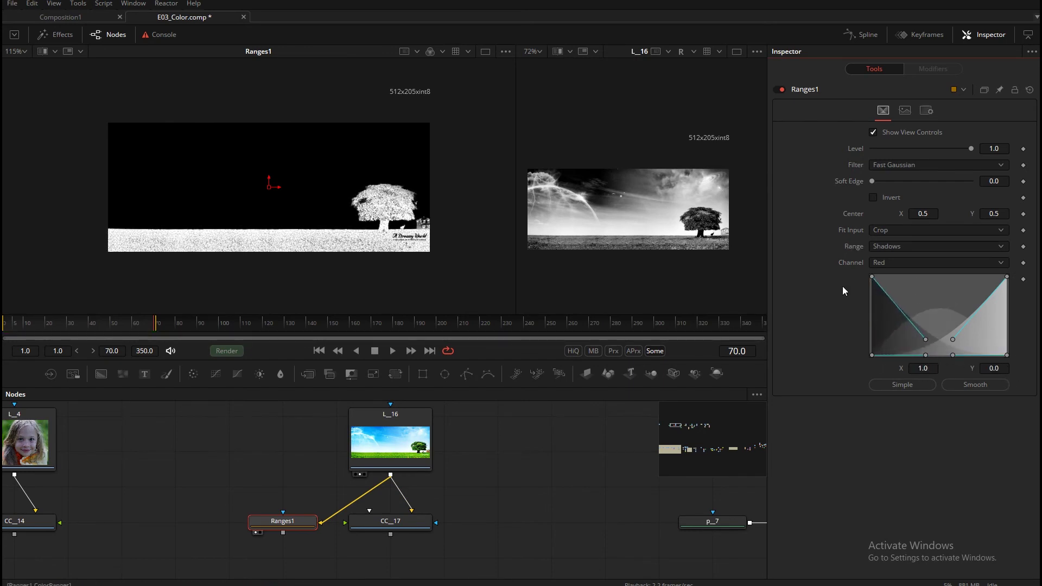
- Set Ranges1's Range to Midtones and pull the shadow curve's upper point and both outer lower points inward, the low one to X 0.41
mouse_move(875, 278)
left_mouse_down()
mouse_move(958, 279)
mouse_move(872, 276)
left_mouse_up()
left_click(912, 246)
left_click(894, 263)
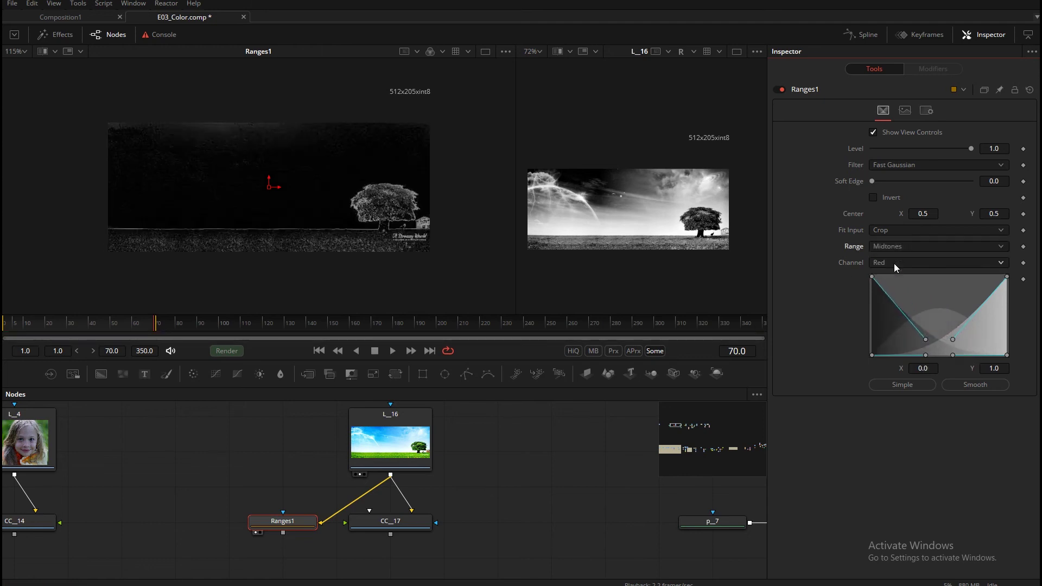
left_click_drag(873, 275, 903, 278)
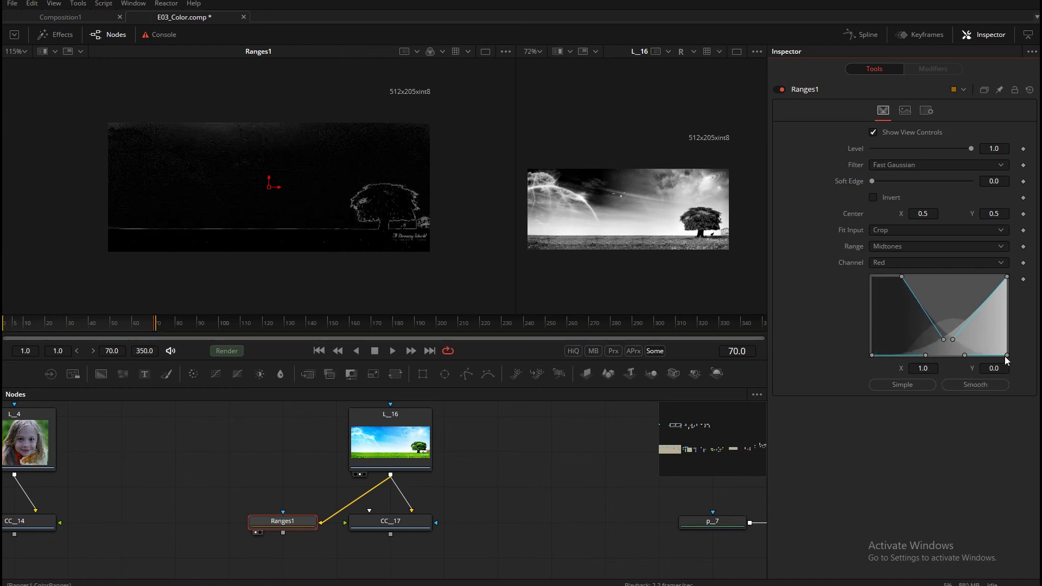
left_click_drag(1005, 356, 959, 355)
left_click_drag(872, 354, 930, 356)
- Preview the Highlights range, move the highlight curve's upper point to X 0.779 and the outer lower one to X 0.341, and return Range to Midtones
left_click(915, 249)
left_click(885, 259)
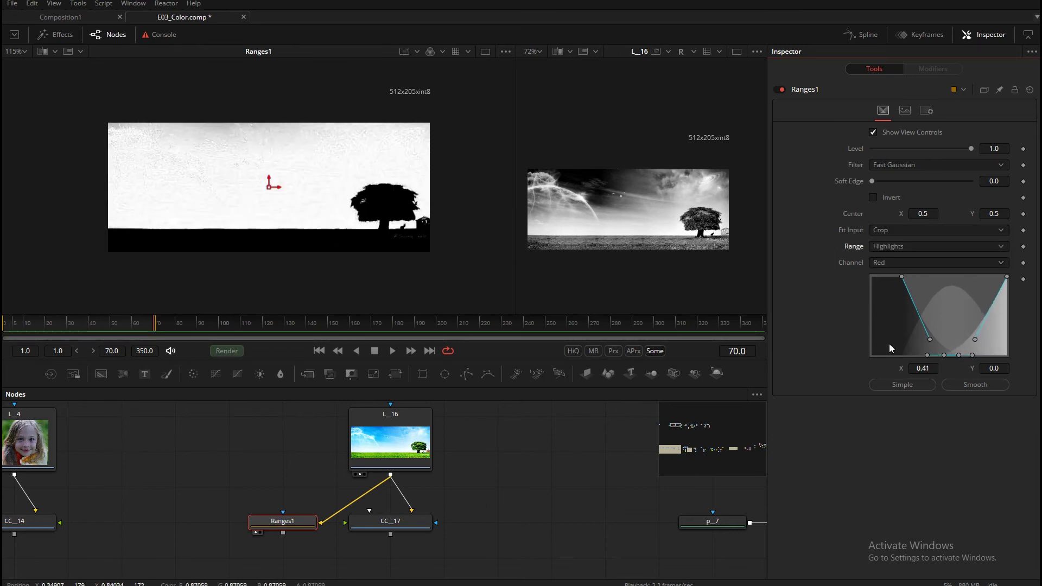
left_click_drag(1007, 278, 977, 278)
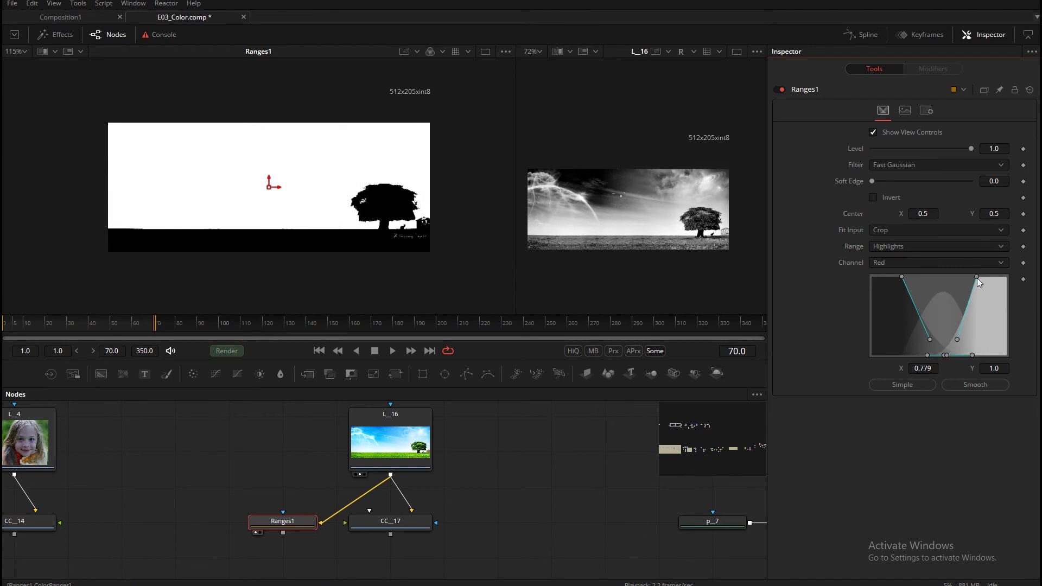
left_click_drag(928, 356, 917, 356)
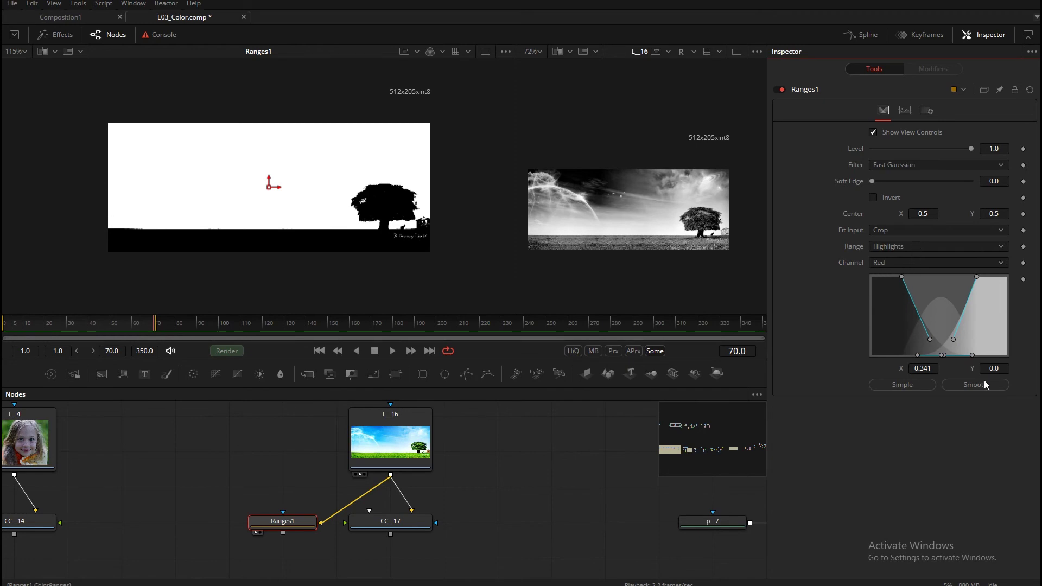
left_click(894, 247)
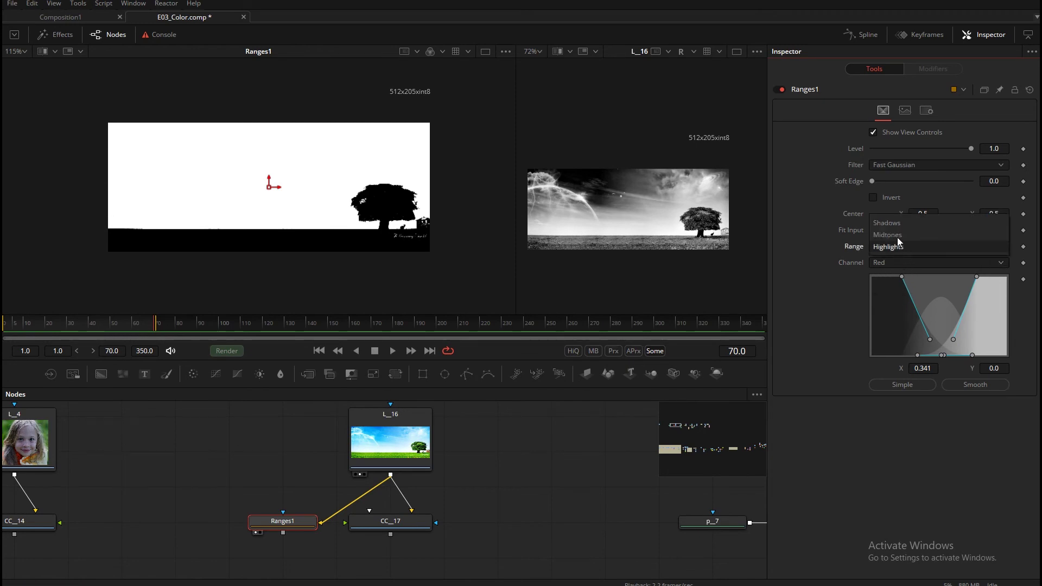
left_click(897, 236)
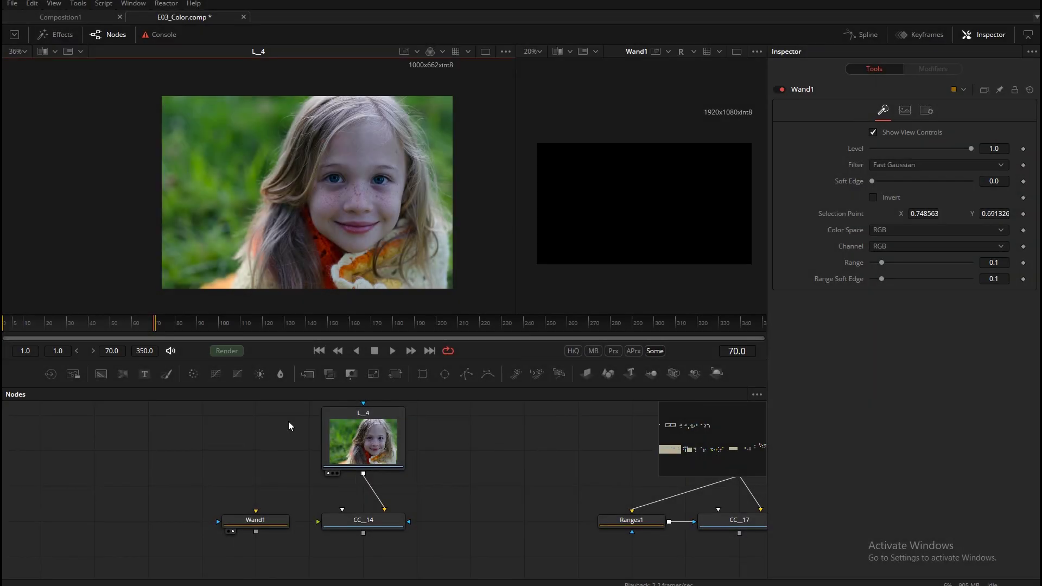
- Feed L__4's output into Wand1 and place its selection point on the girl's cheek at about 0.747, 0.466
left_click_drag(363, 476, 272, 522)
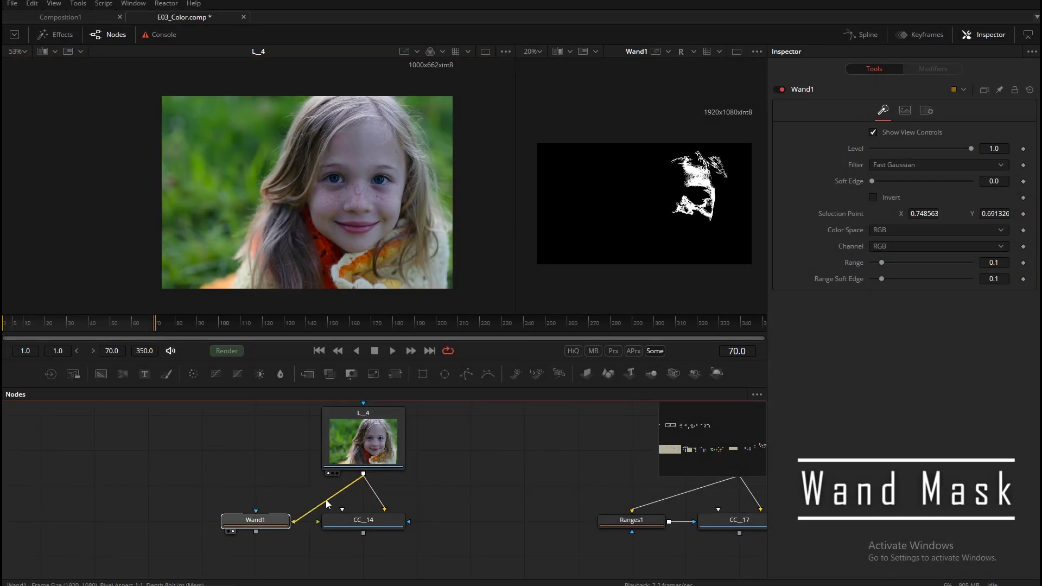
left_click(274, 522)
left_click_drag(375, 159, 378, 199)
- Compare Wand1's Color Space options, including YUV, and adjust the mask's Range and its selection point on the face
left_click(902, 229)
left_click(888, 243)
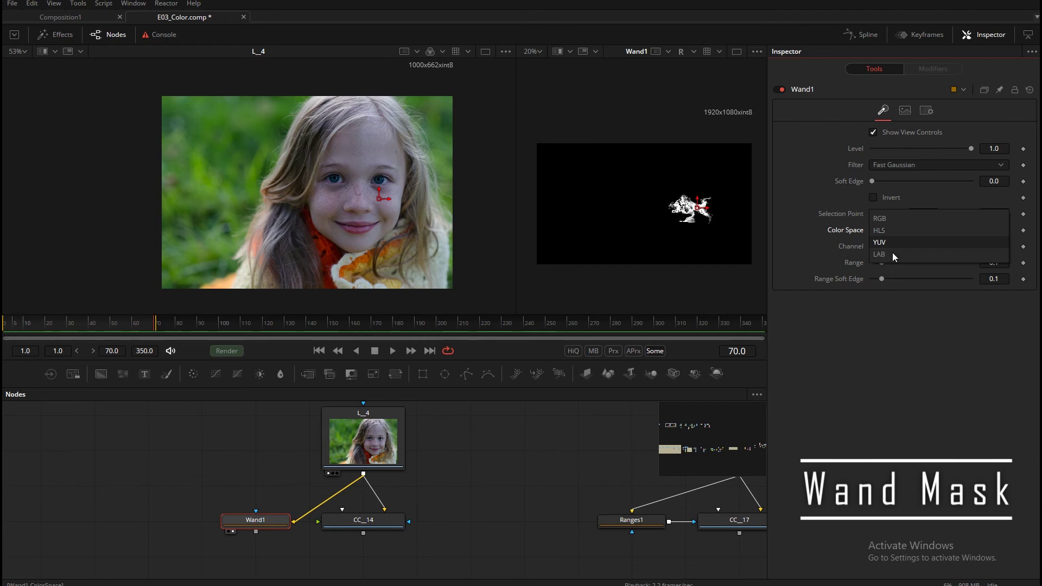
left_click(890, 235)
left_click(891, 253)
left_click(882, 229)
left_click(880, 222)
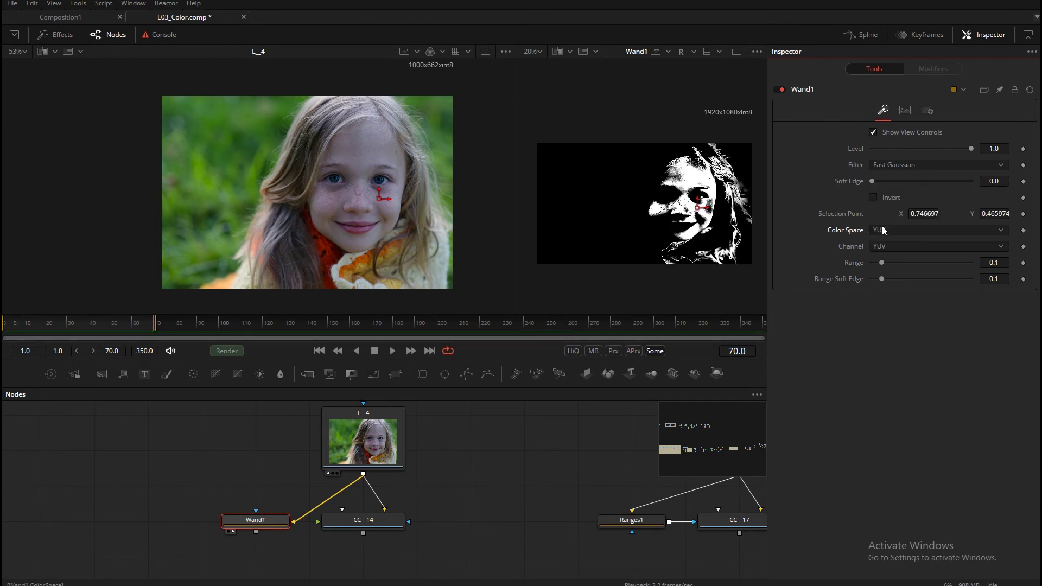
mouse_move(881, 264)
left_mouse_down()
mouse_move(905, 263)
mouse_move(888, 266)
mouse_move(902, 278)
mouse_move(885, 282)
left_mouse_up()
left_click_drag(703, 224, 665, 200)
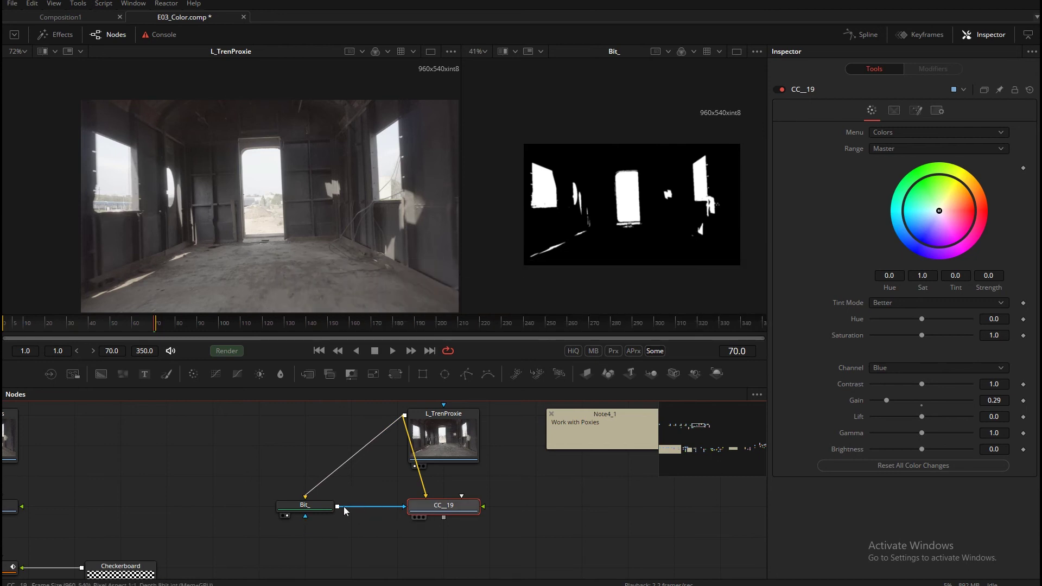
- Insert a polygon mask between Bit_ and CC__19 and place its node directly below Bit_
left_click_drag(347, 520, 377, 515)
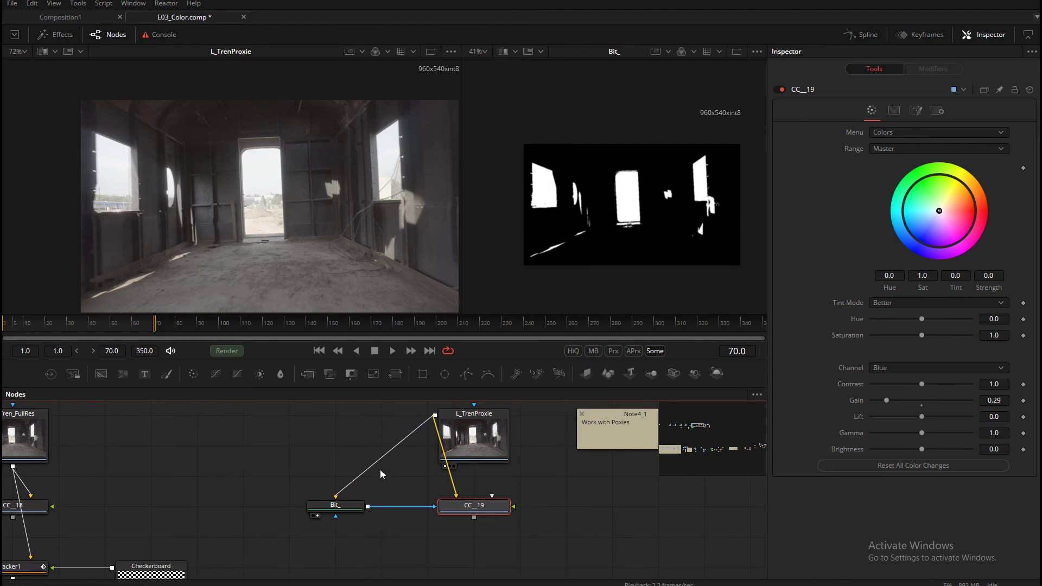
left_click(348, 510)
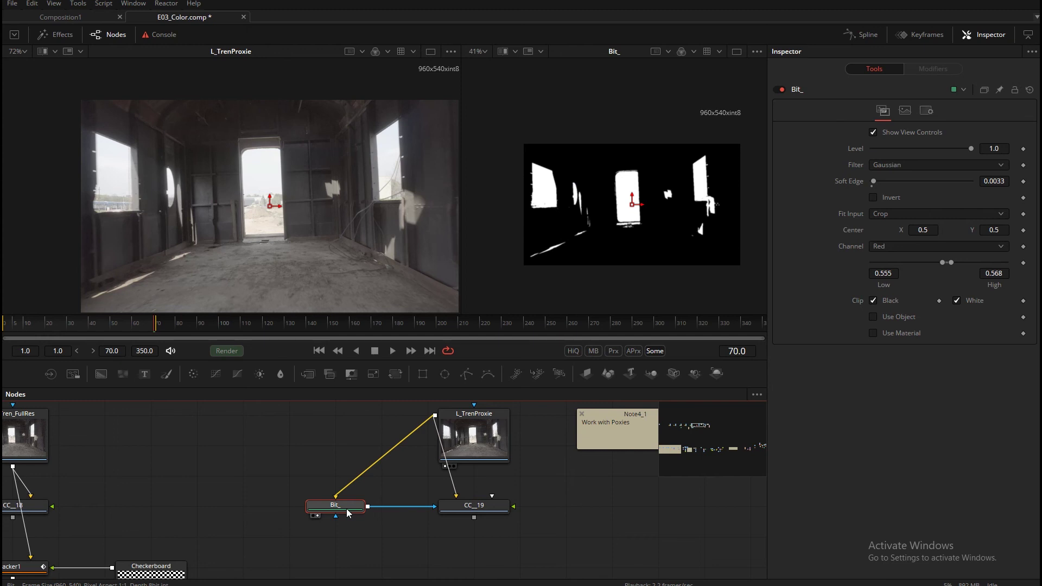
key("p")
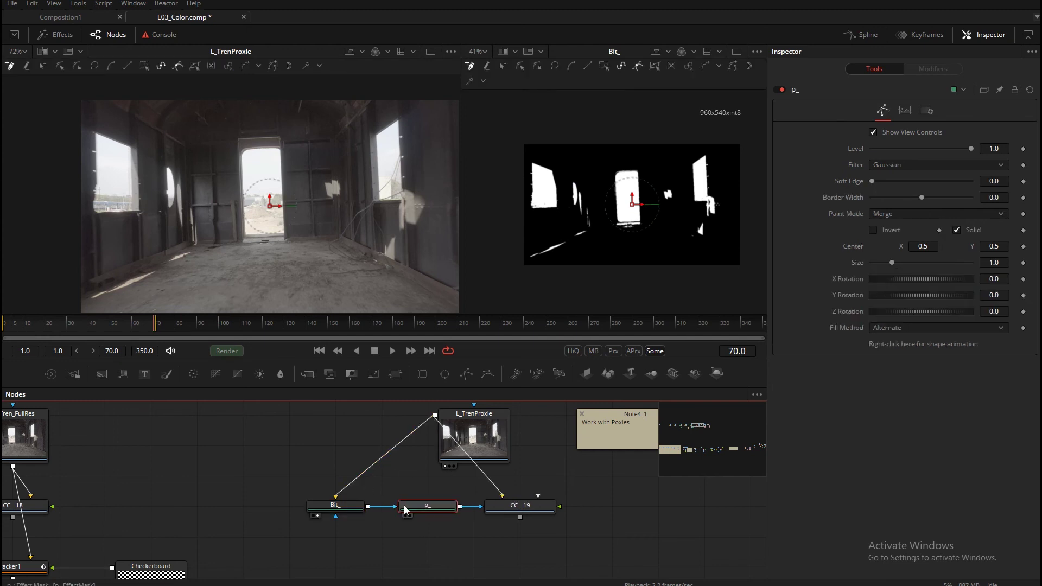
left_click_drag(428, 506, 336, 538)
- Draw a closed four-point polygon around the train car's leftmost window and select all its points
left_click(528, 157)
left_click(526, 214)
left_click(566, 212)
left_click(562, 163)
left_click(528, 157)
left_click_drag(516, 150, 593, 259)
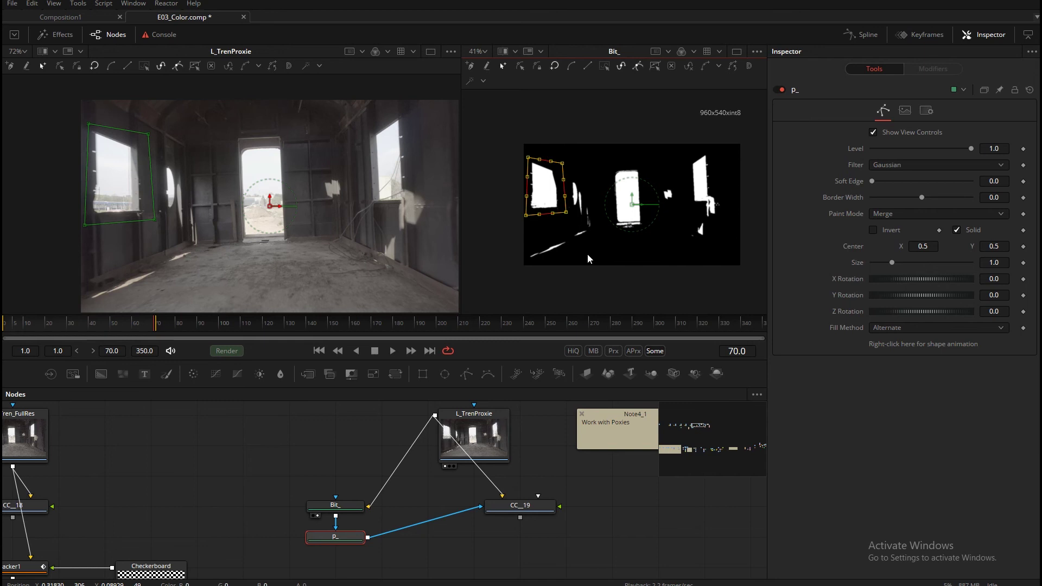
- Display the p_ polygon mask in the second viewer and set its Paint Mode to Multiply
left_click(465, 489)
key("2")
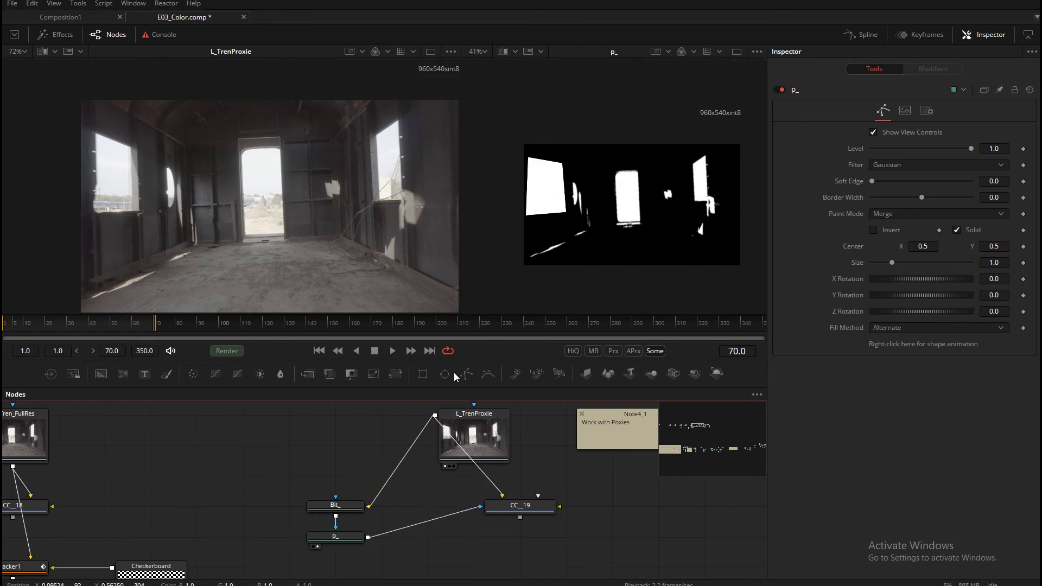
left_click(340, 540)
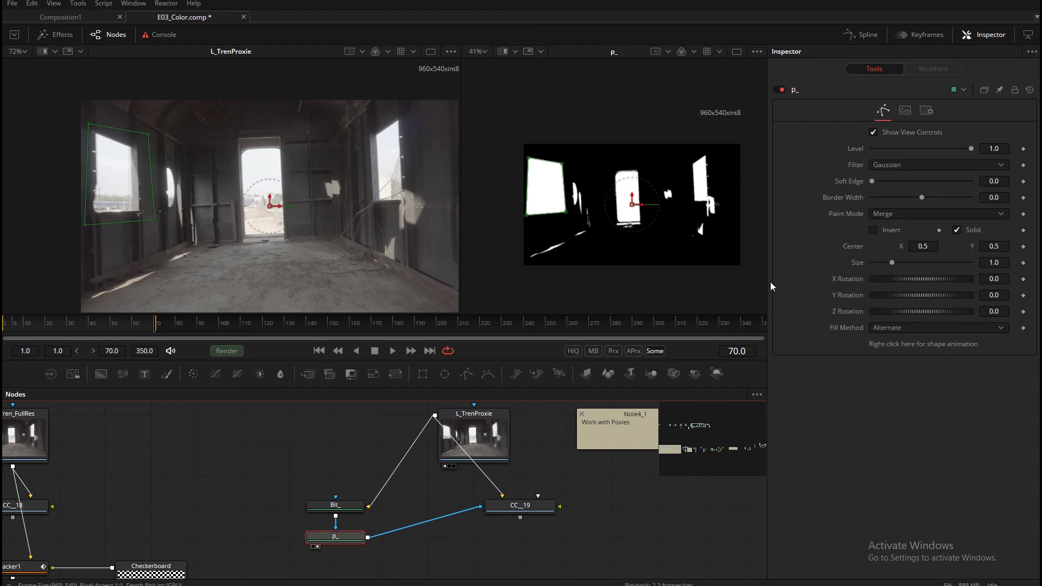
left_click(894, 213)
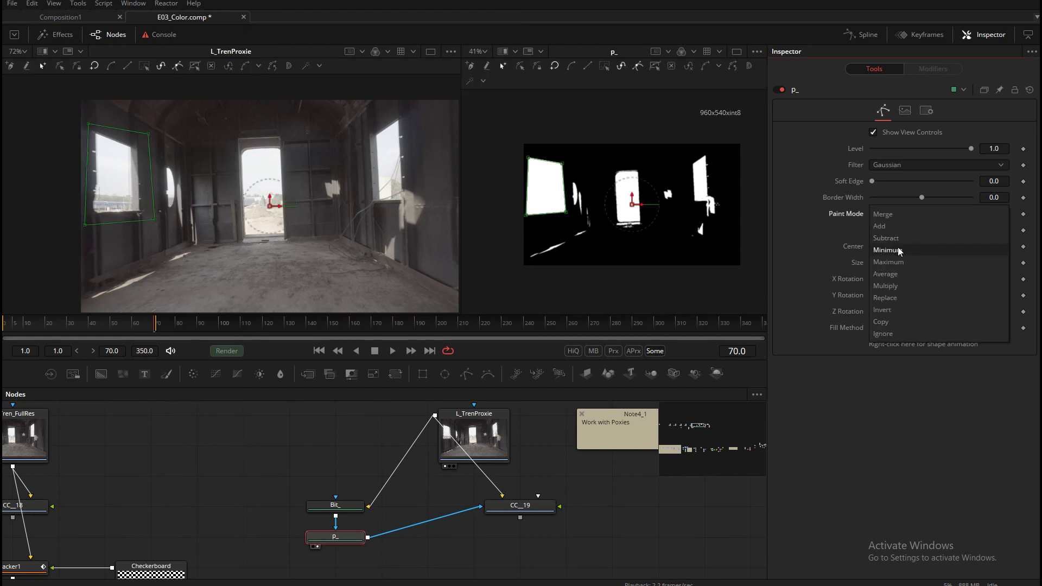
left_click(898, 289)
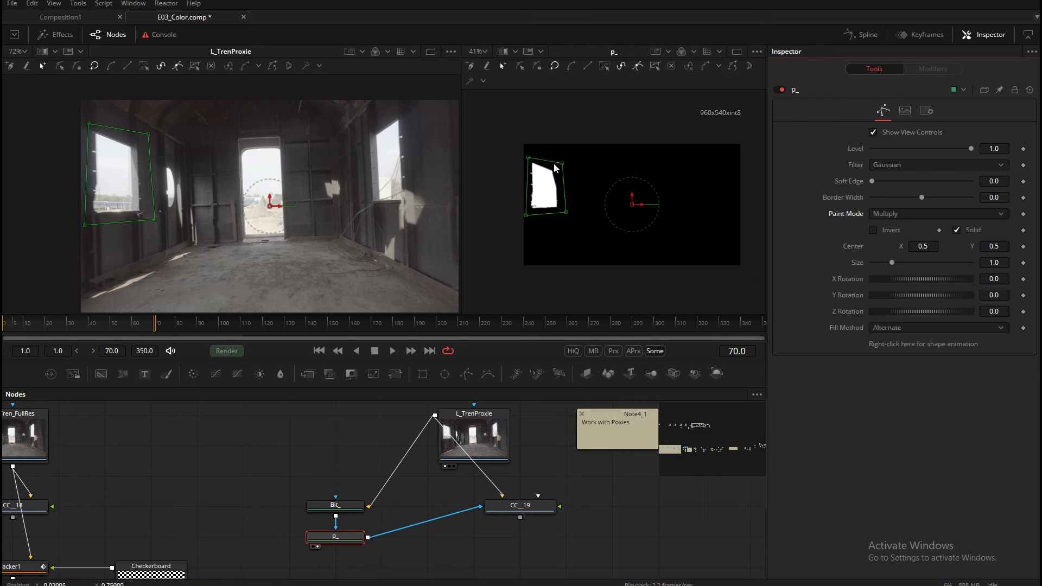
- Display L__3 in the first viewer, add an unconnected polygon mask beside it and show that mask and its image settings
left_click(501, 514)
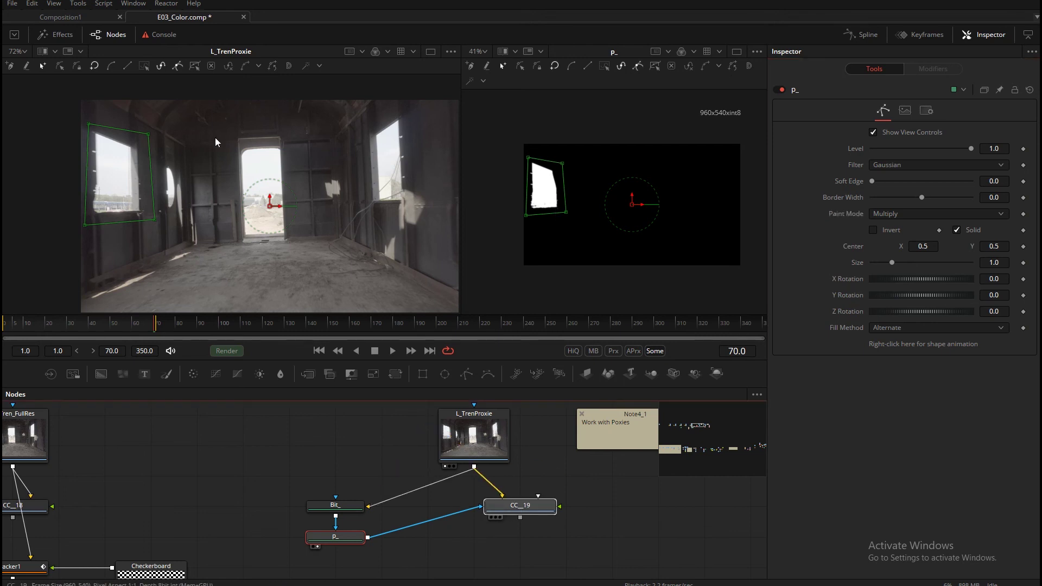
key("1")
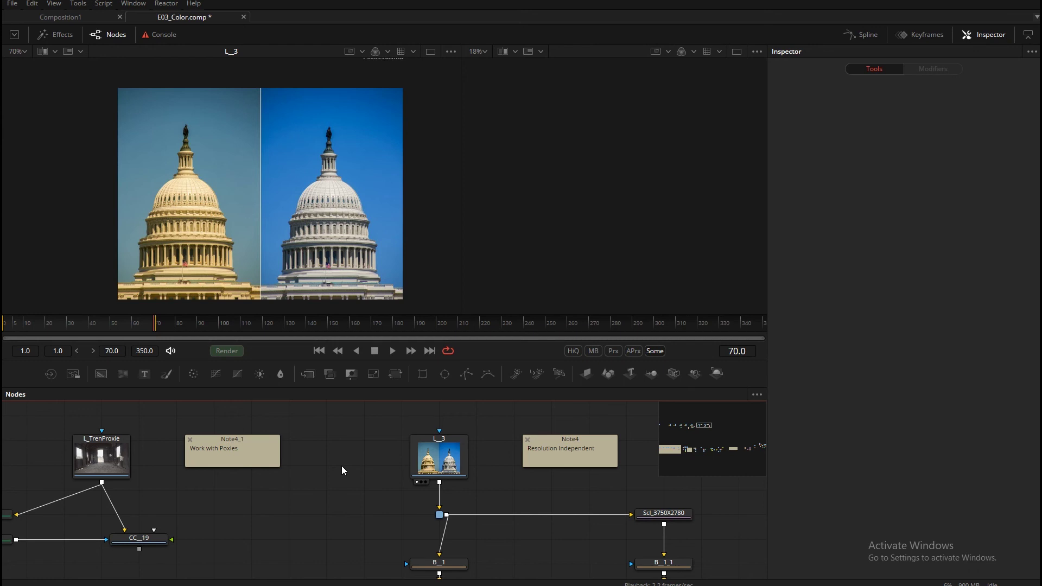
key("p")
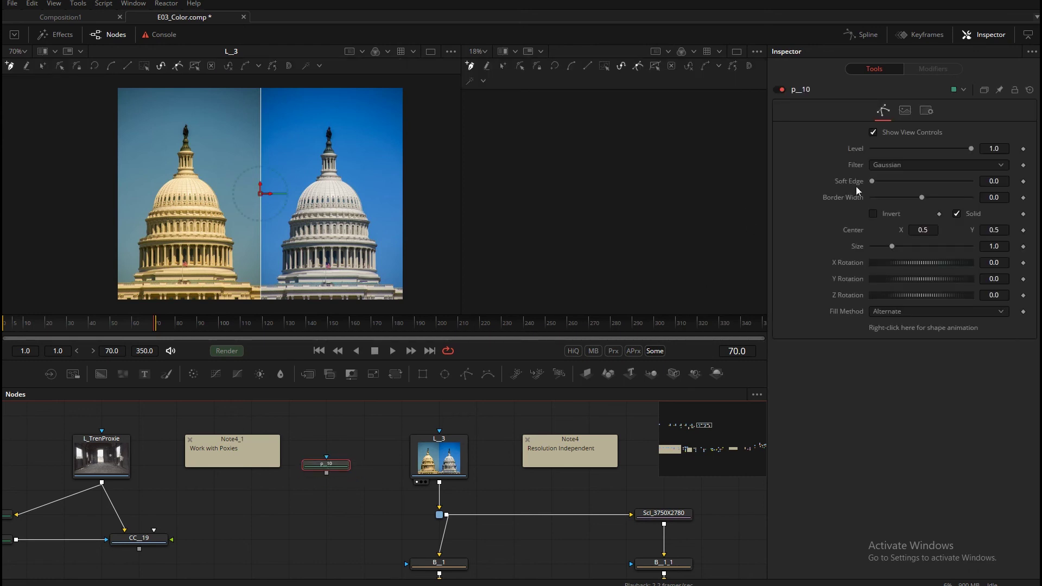
left_click(905, 111)
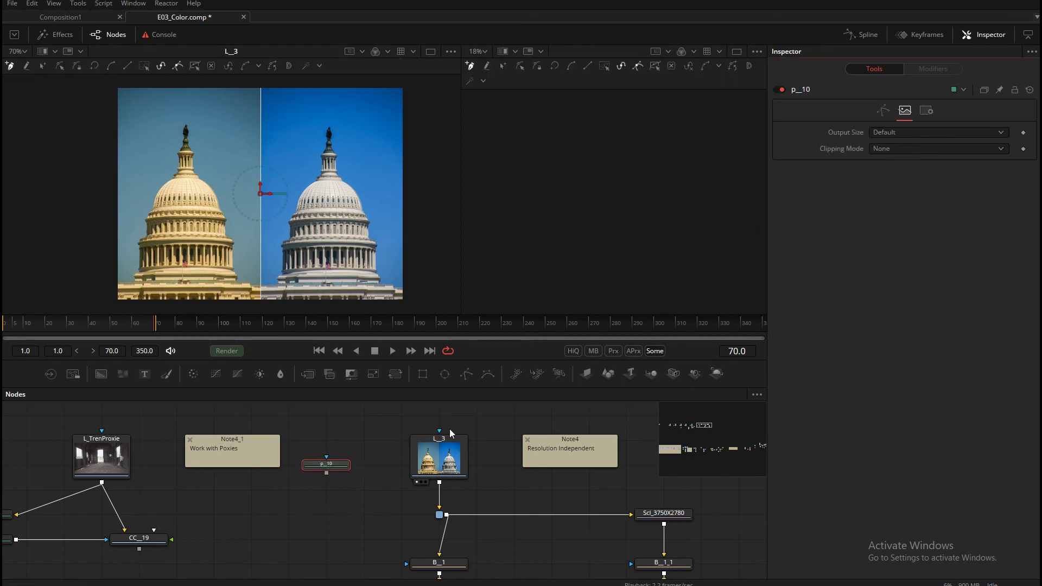
left_click_drag(340, 470, 665, 139)
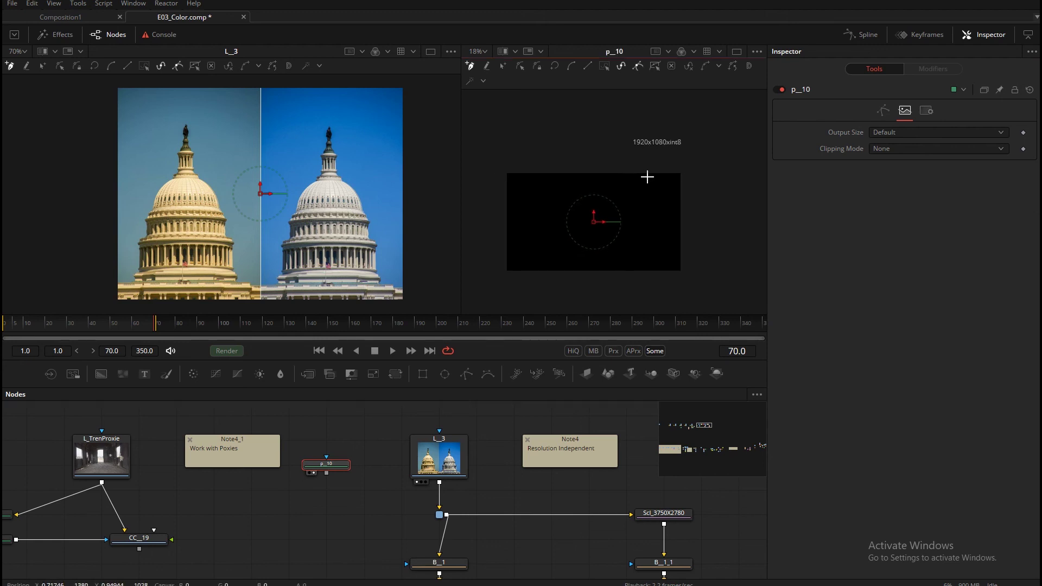
scroll(675, 158, "down", 1)
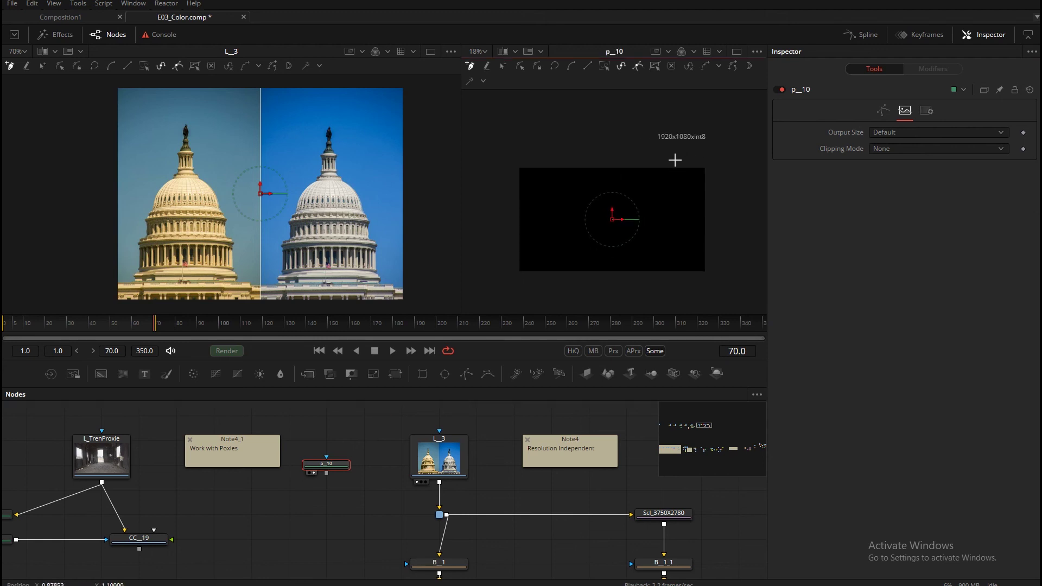
scroll(700, 156, "up", 2)
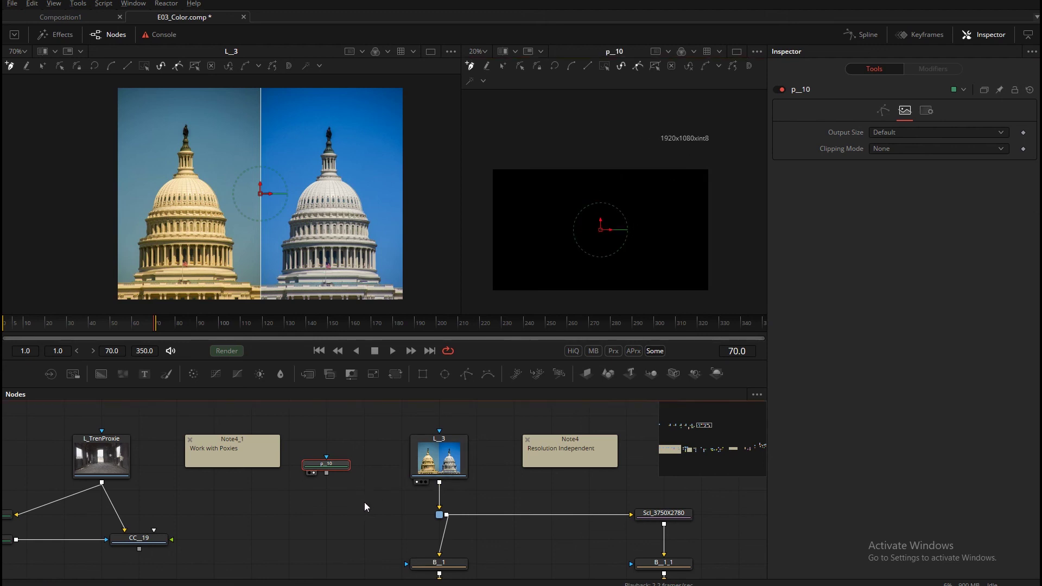
- Check the composition's Frame Format preferences and close them without changes
key("ctrl+comma")
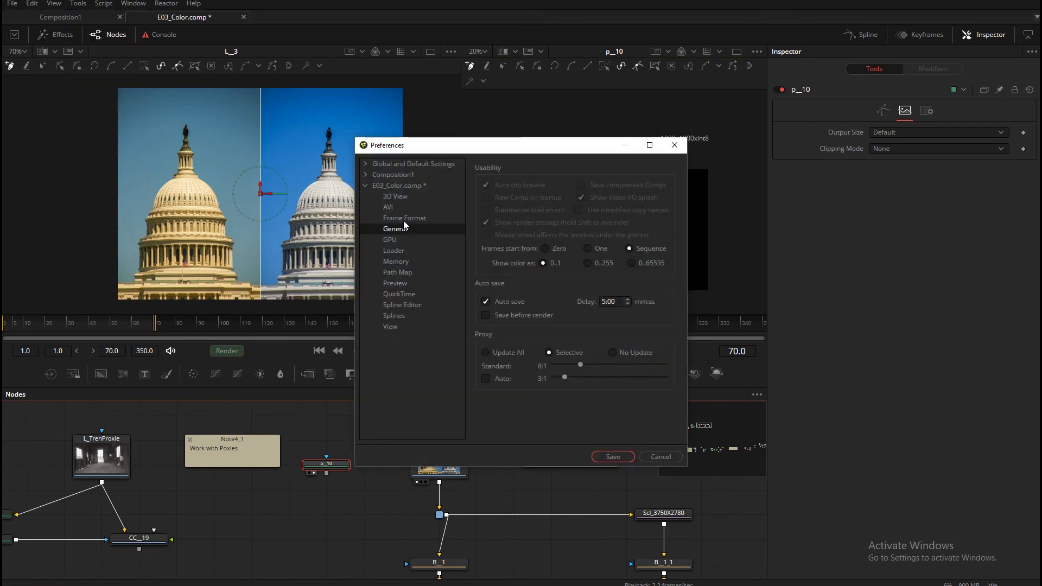
left_click(404, 217)
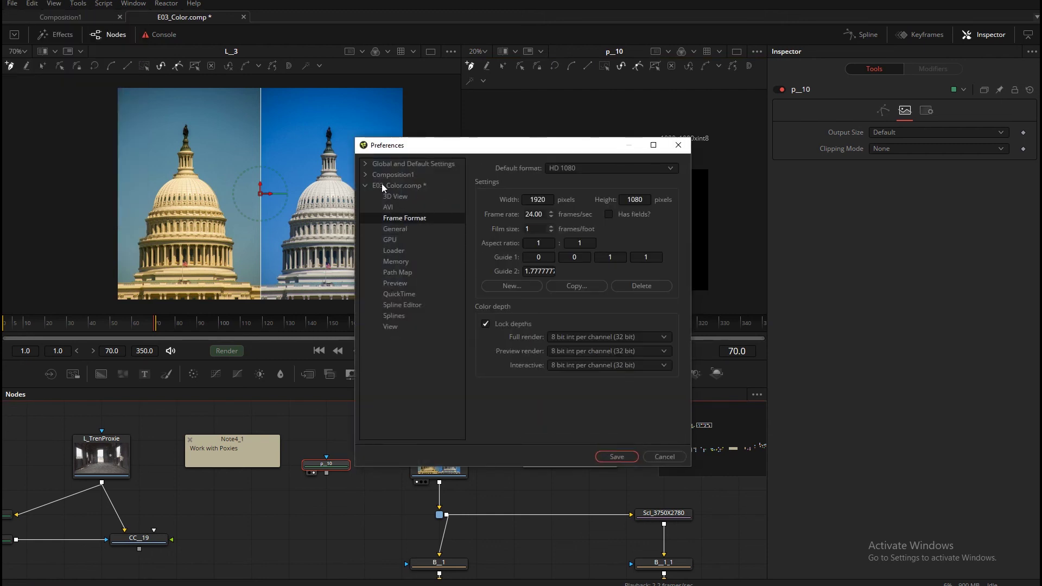
left_click(678, 145)
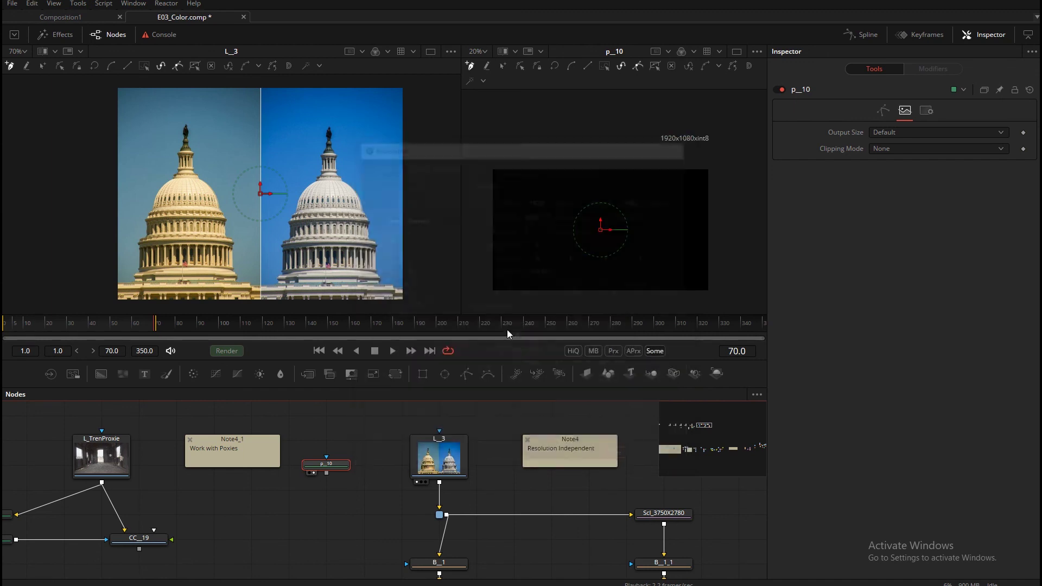
- Move the p__10 node up level with L__3 and draw its closed polygon around the white Capitol dome on the blue half
left_click_drag(352, 481, 337, 472)
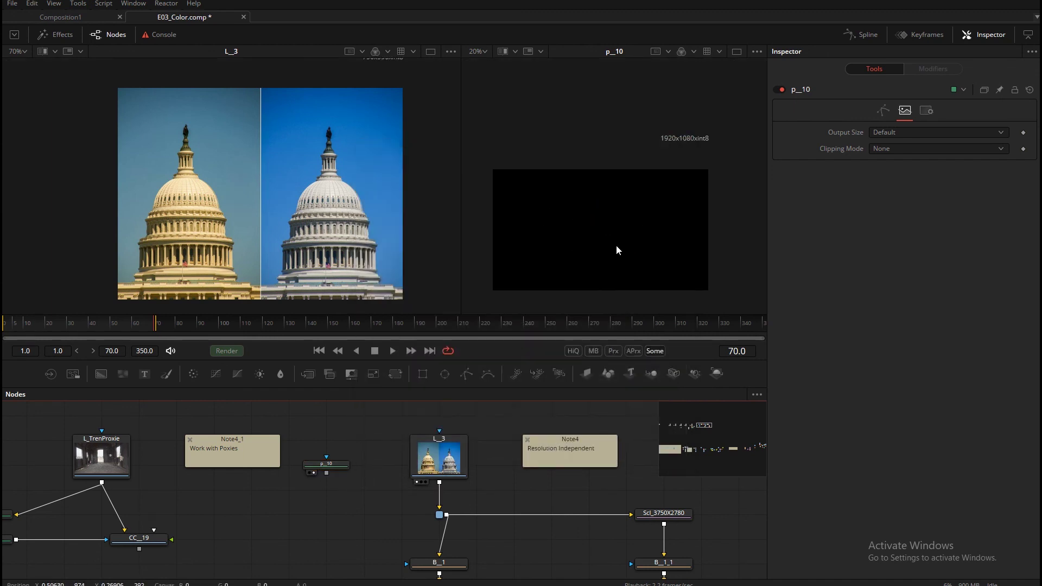
mouse_move(308, 225)
left_mouse_down()
mouse_move(354, 167)
mouse_move(323, 217)
left_mouse_up()
left_click(333, 467)
left_click_drag(326, 465, 326, 439)
left_click(329, 140)
left_click(325, 167)
left_click(315, 187)
left_click(292, 220)
left_click(285, 268)
left_click(292, 284)
left_click(383, 286)
left_click(381, 265)
left_click(377, 230)
left_click(354, 186)
left_click(343, 175)
left_click(337, 134)
left_click(330, 140)
- Add a Color Corrector fed by L__3, mask it with p__10 and tint the masked dome orange at full strength
left_click(370, 500)
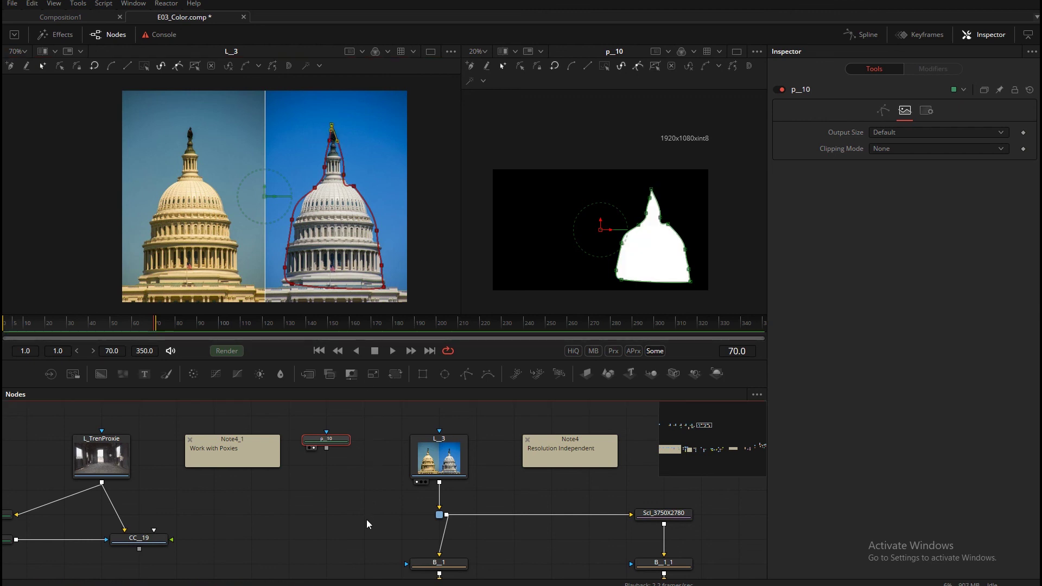
key("c")
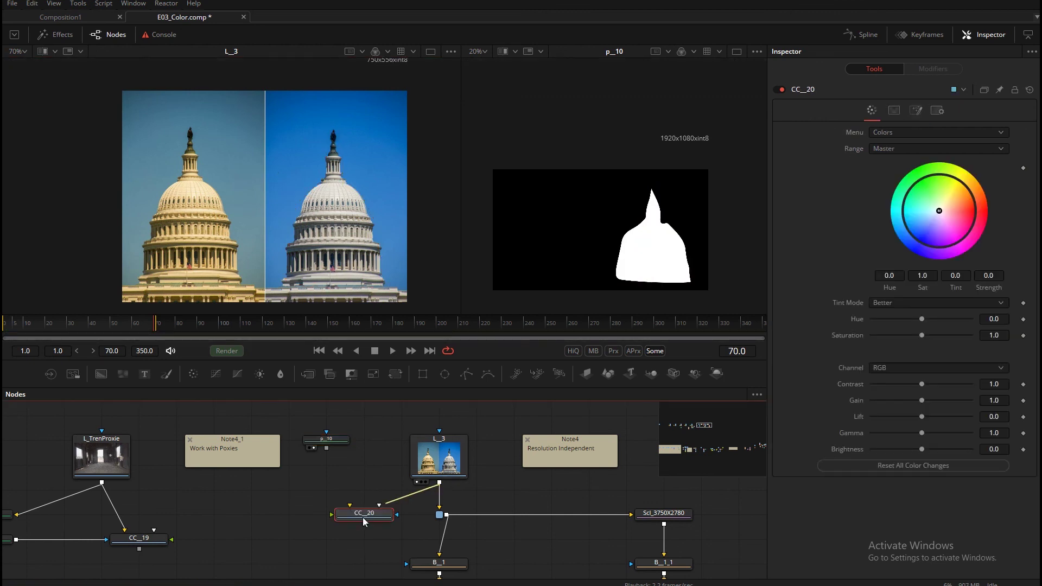
left_click_drag(326, 448, 374, 518)
key("1")
left_click_drag(939, 211, 994, 179)
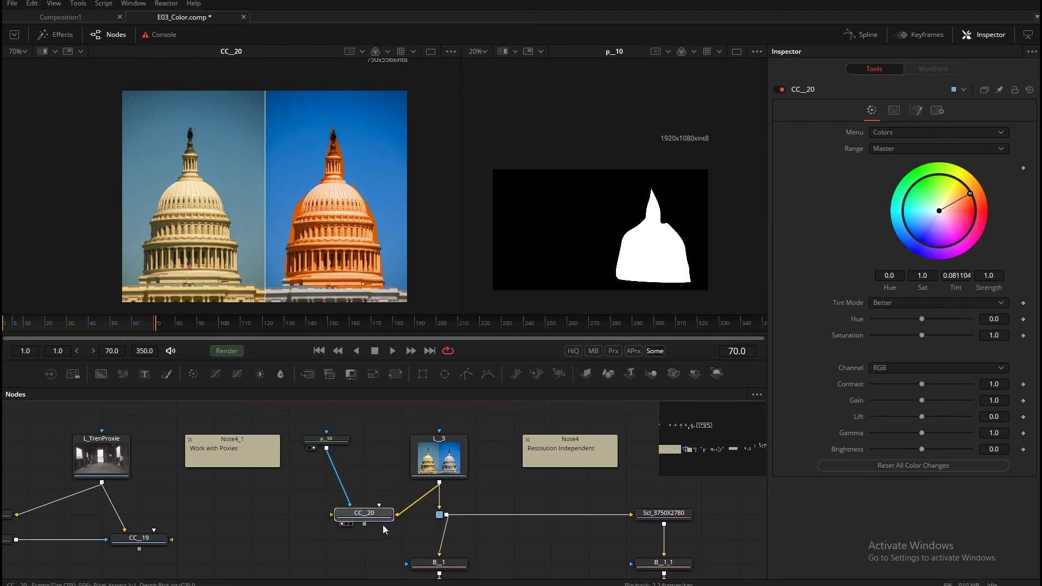
- Disconnect p__10 from CC__20, move the Color Corrector down beside B__1 and display p__10 in the first viewer
left_click_drag(350, 507, 297, 534)
left_click_drag(365, 515, 401, 563)
left_click_drag(326, 440, 217, 217)
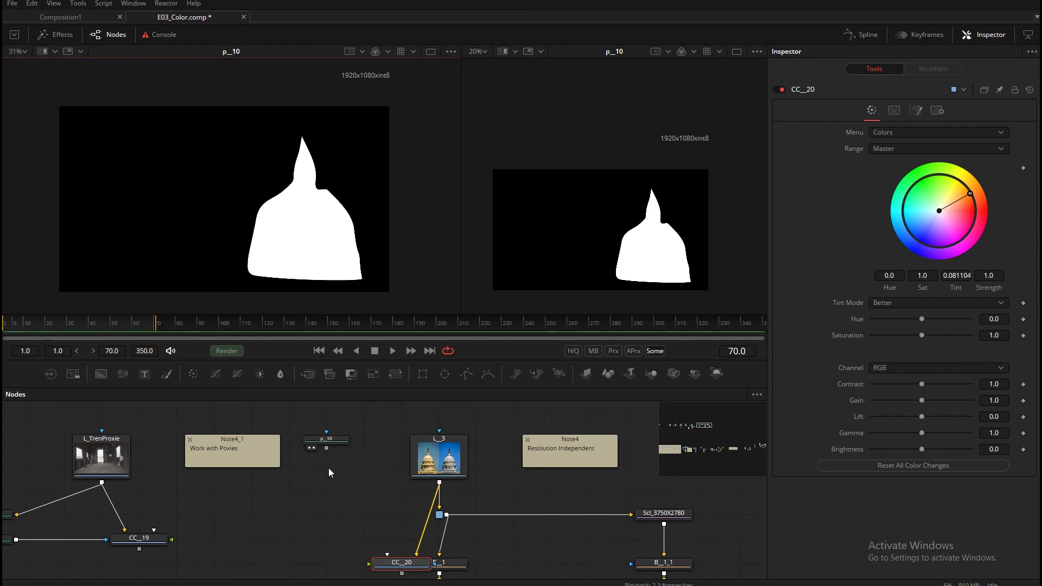
- Add a Bitmap mask below p__10, connect p__10 and L__3 to it and display it in the first viewer
key("shift+space")
type("bit")
key("Return")
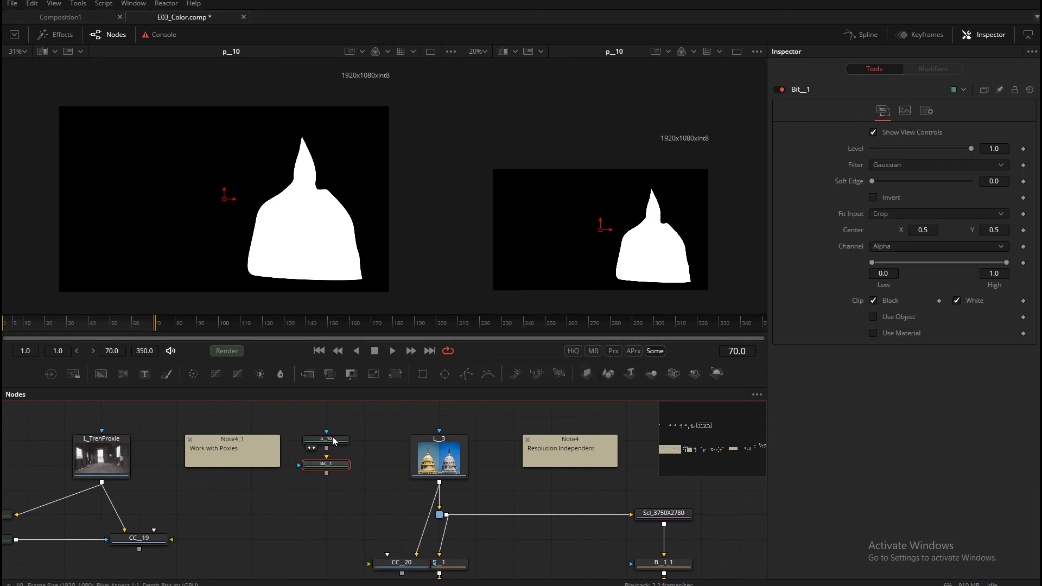
left_click_drag(327, 446, 305, 493)
left_click_drag(440, 483, 327, 494)
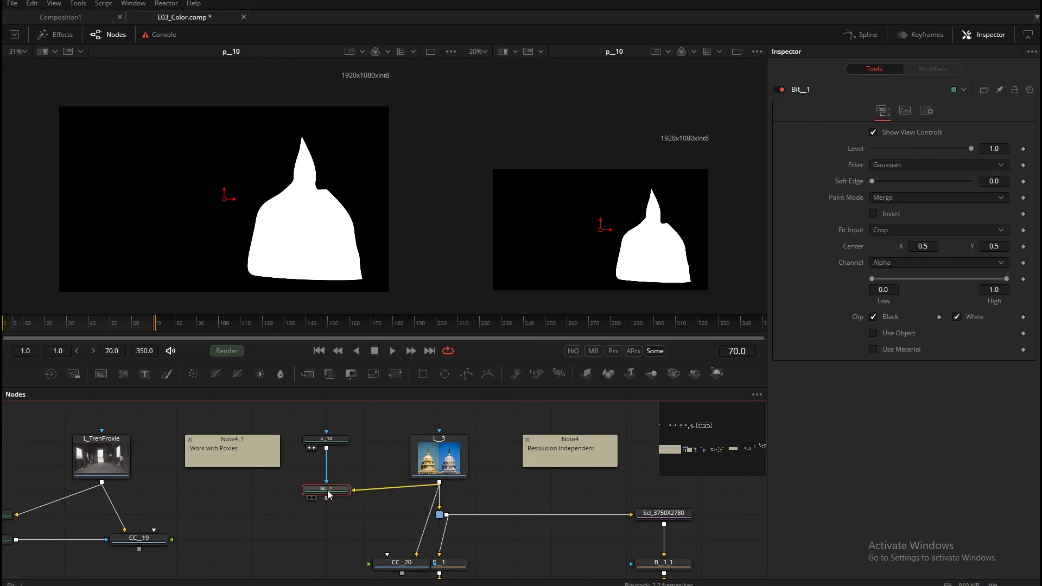
key("1")
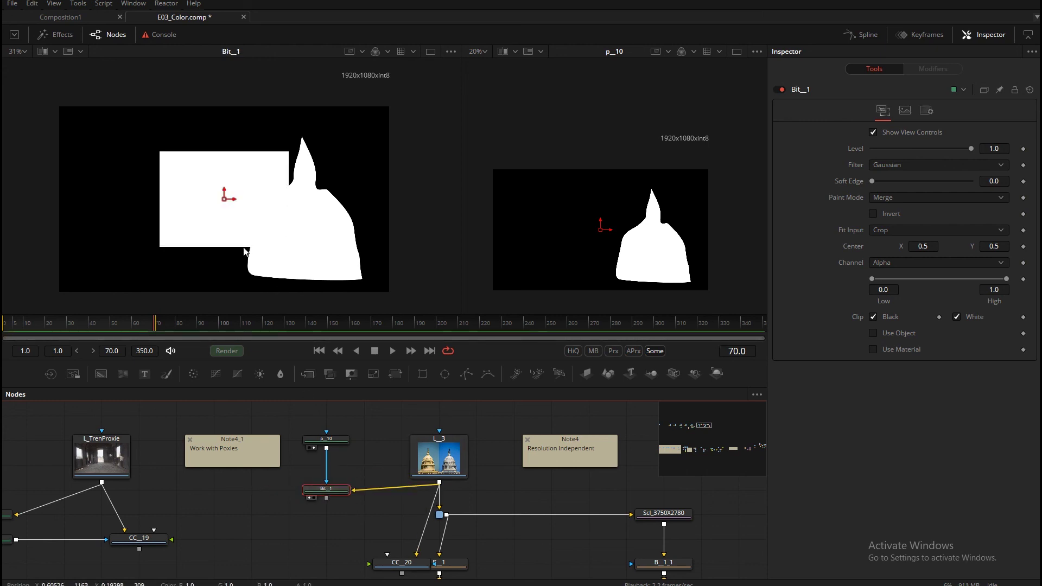
- Set the Bit__1 mask's Channel to Green
left_click_drag(246, 253, 239, 239)
left_click(342, 495)
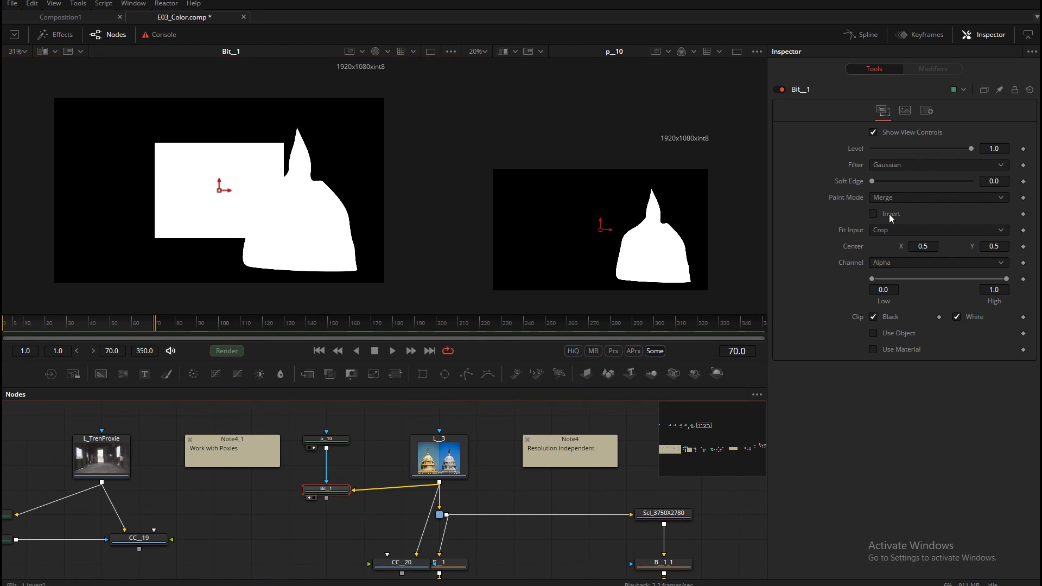
left_click(901, 262)
left_click(886, 240)
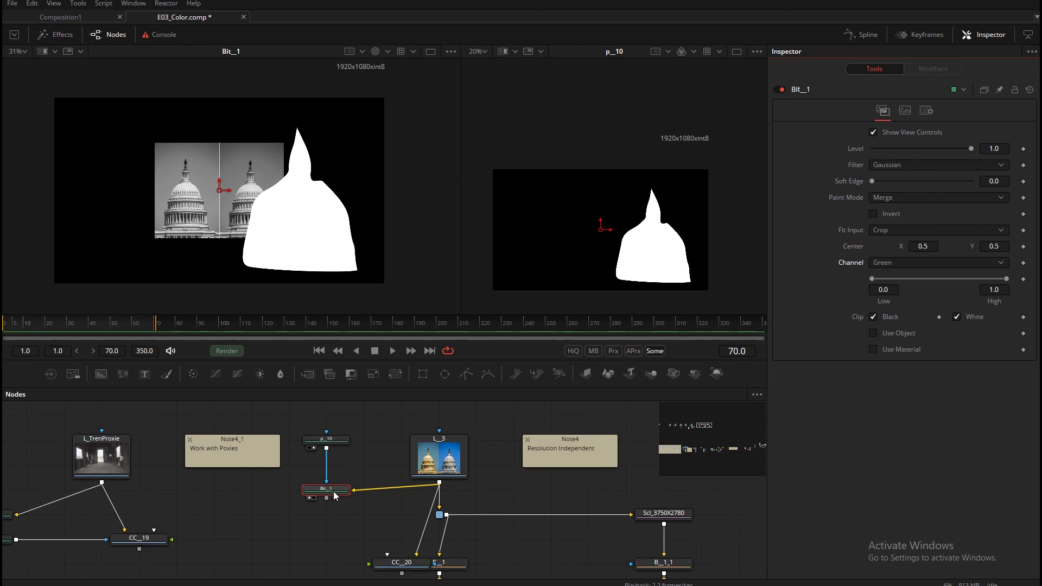
- Compare the frame sizes of p__10 and L__3 with those of L_TrenProxie, Bit_ and p_
mouse_move(327, 445)
left_click(327, 446)
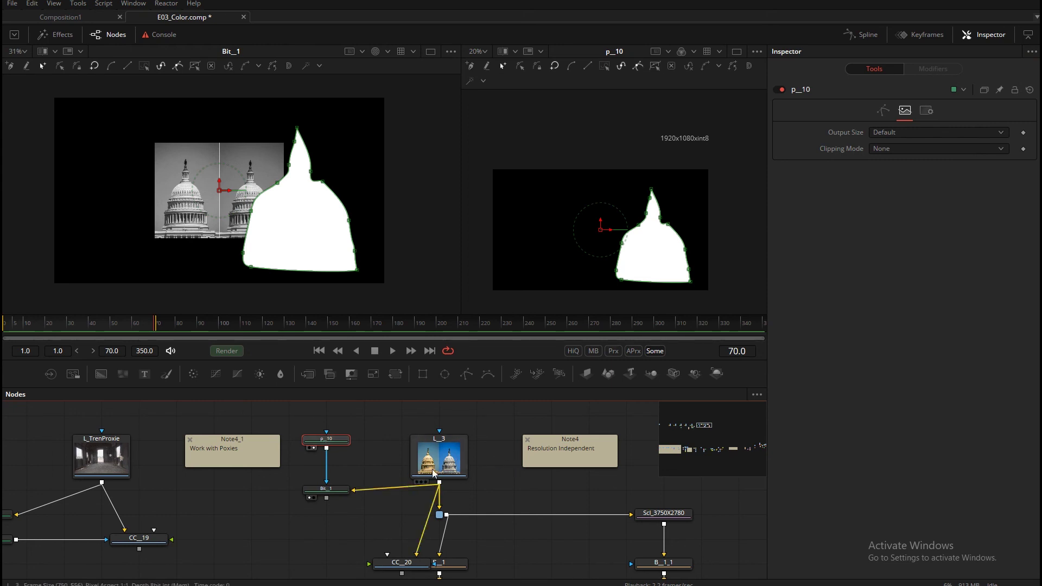
scroll(441, 470, "down", 3)
left_click_drag(275, 502, 450, 535)
scroll(505, 529, "up", 4)
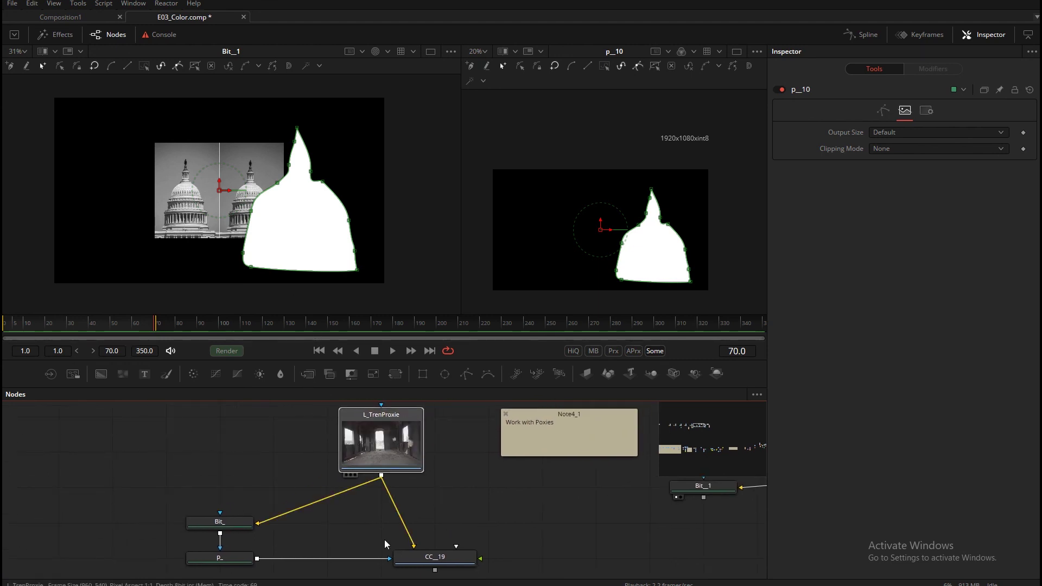
left_click(346, 475)
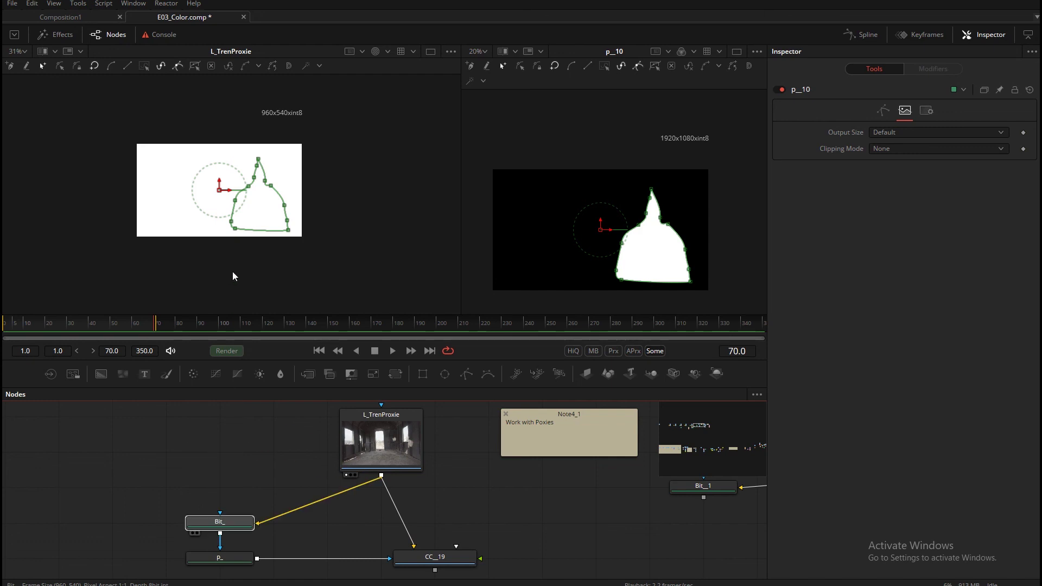
key("1")
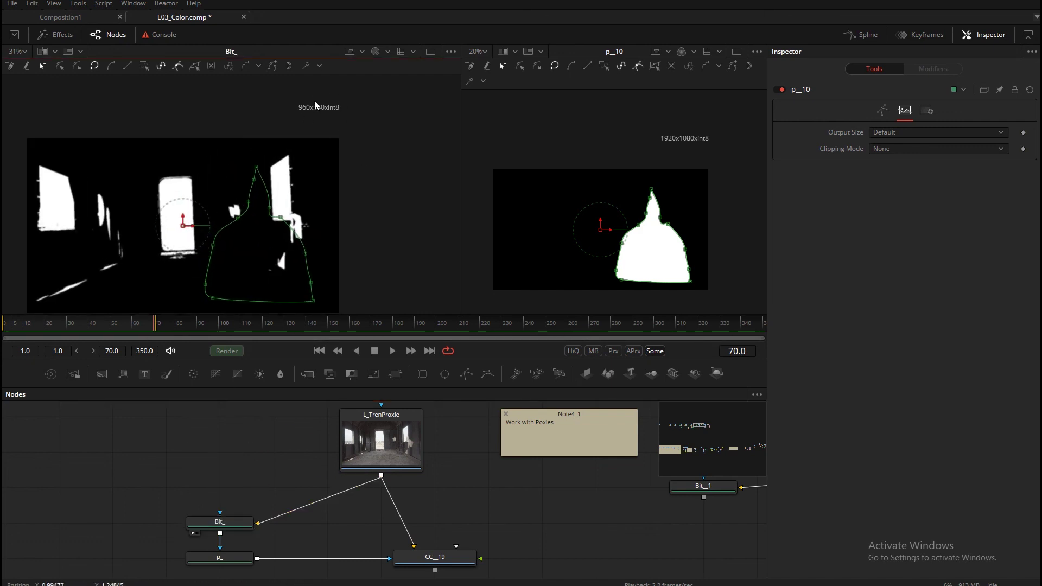
scroll(251, 512, "down", 2)
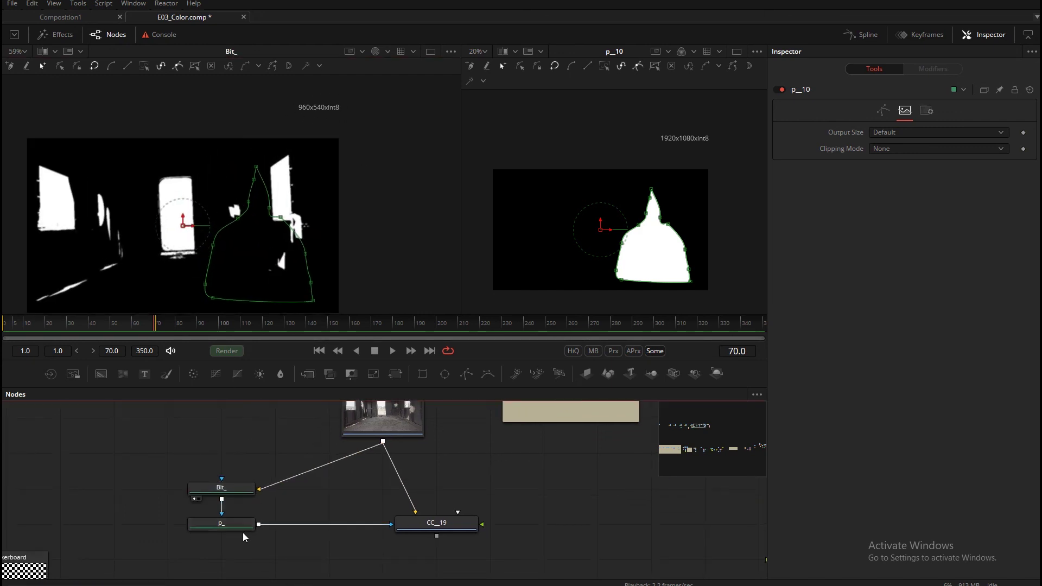
left_click(238, 525)
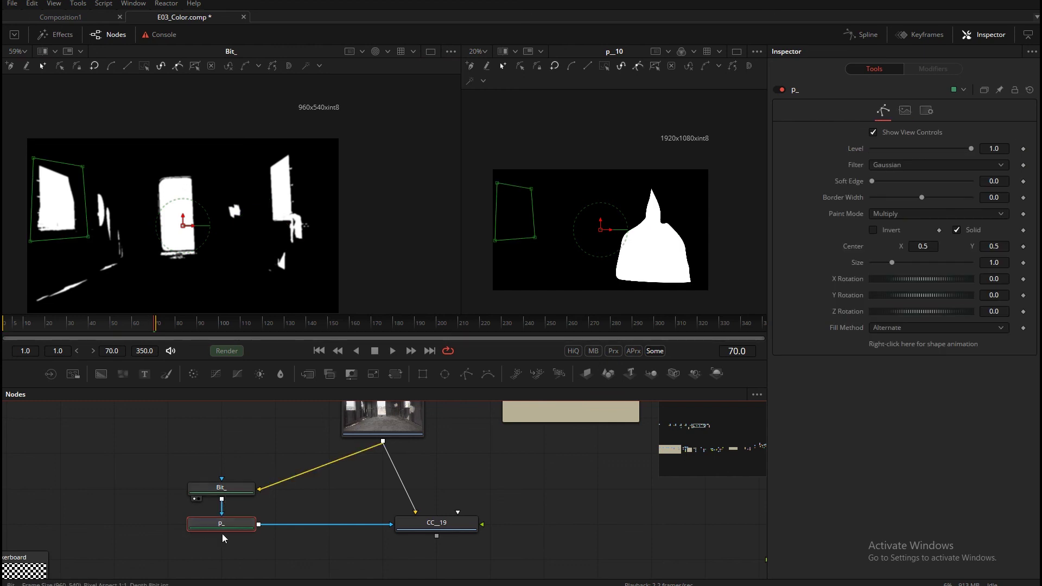
- Move p__10 closer above Bit__1 and display p__10 in the first viewer
left_click_drag(595, 537, 365, 523)
left_click_drag(553, 531, 517, 585)
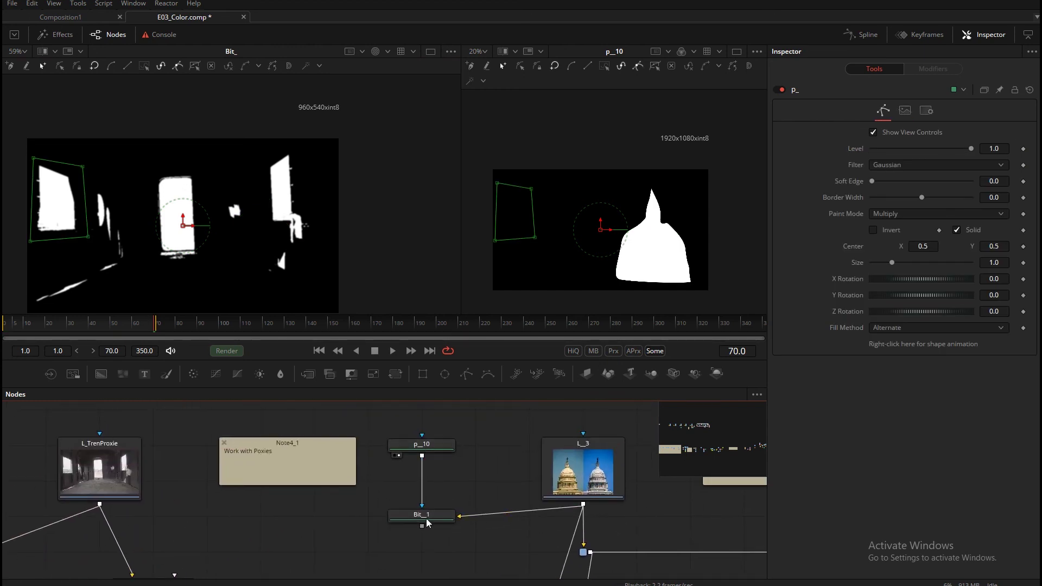
left_click_drag(430, 446, 263, 258)
left_click(428, 456)
left_click_drag(270, 165, 38, 191)
left_click_drag(340, 179, 324, 199)
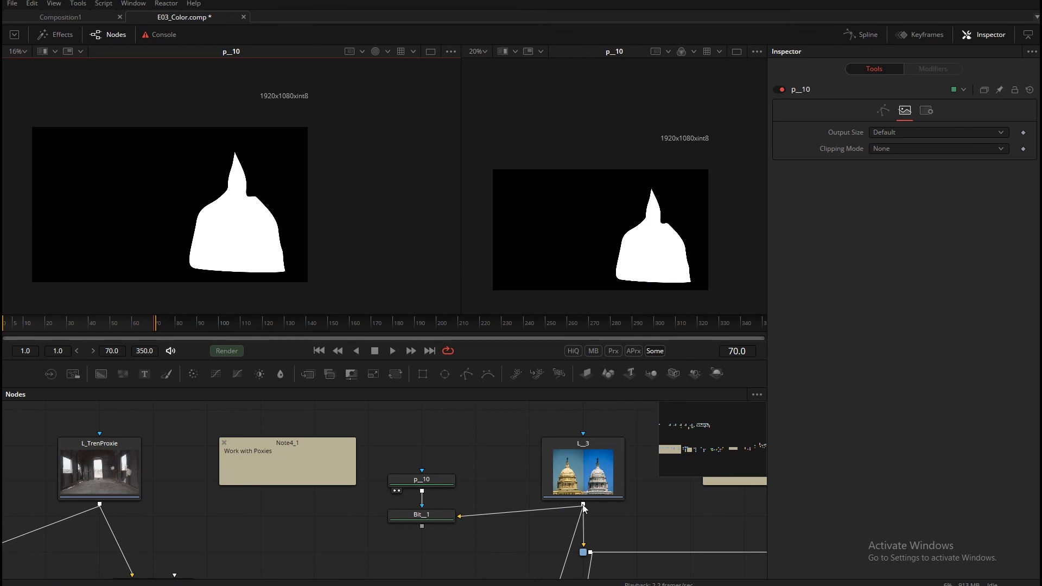
- Set p__10's Output Size to Custom with a width of 750 and a height of 556, with L__3 in the second viewer
left_click(426, 485)
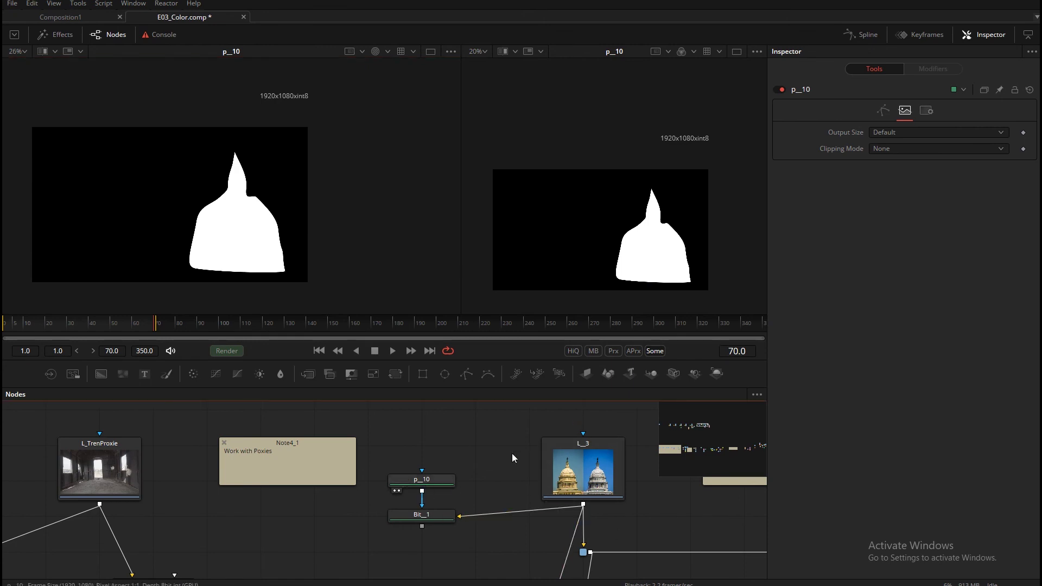
left_click(899, 132)
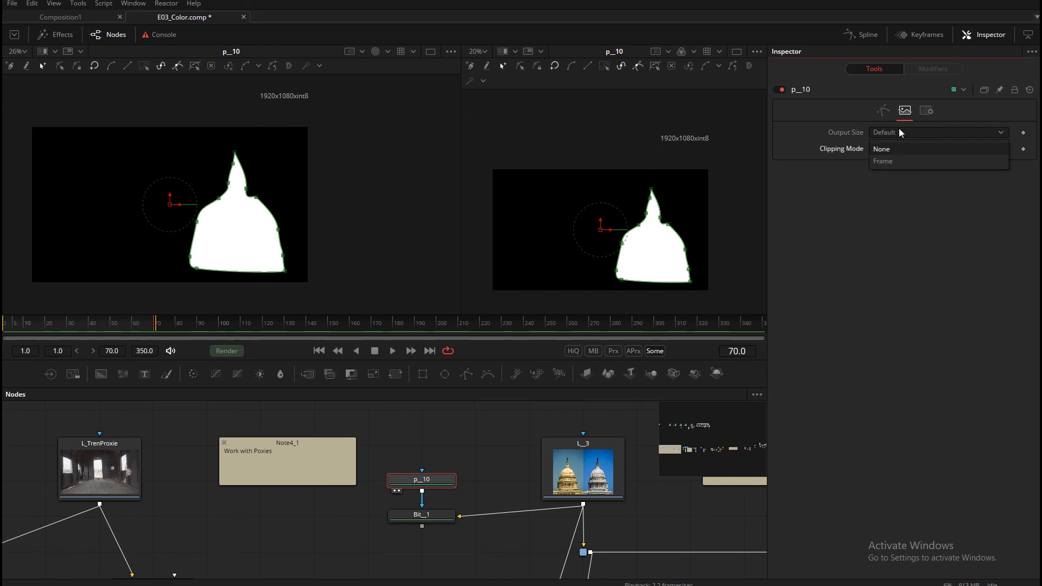
left_click(899, 146)
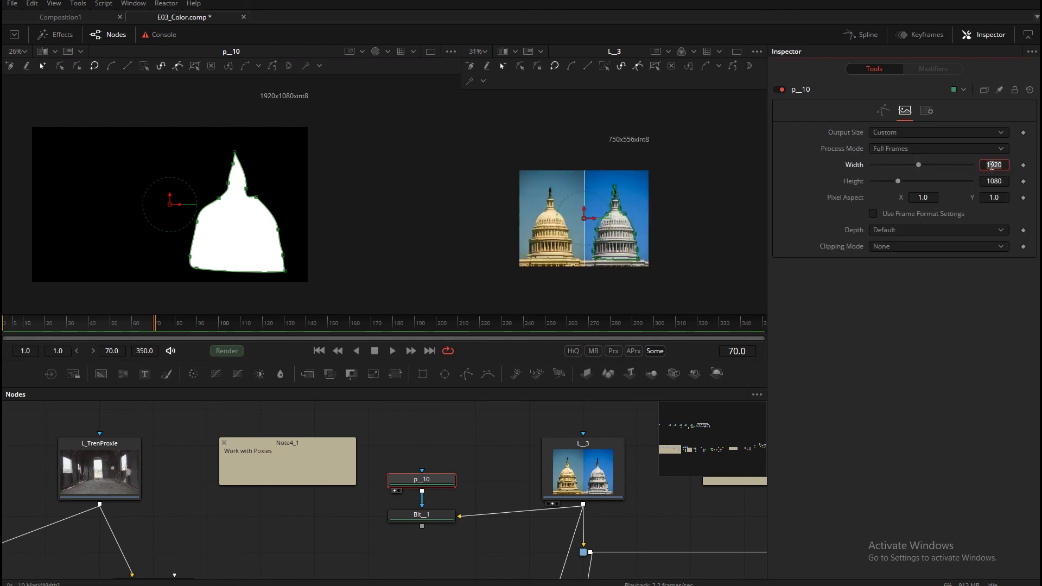
type("750")
key("Tab")
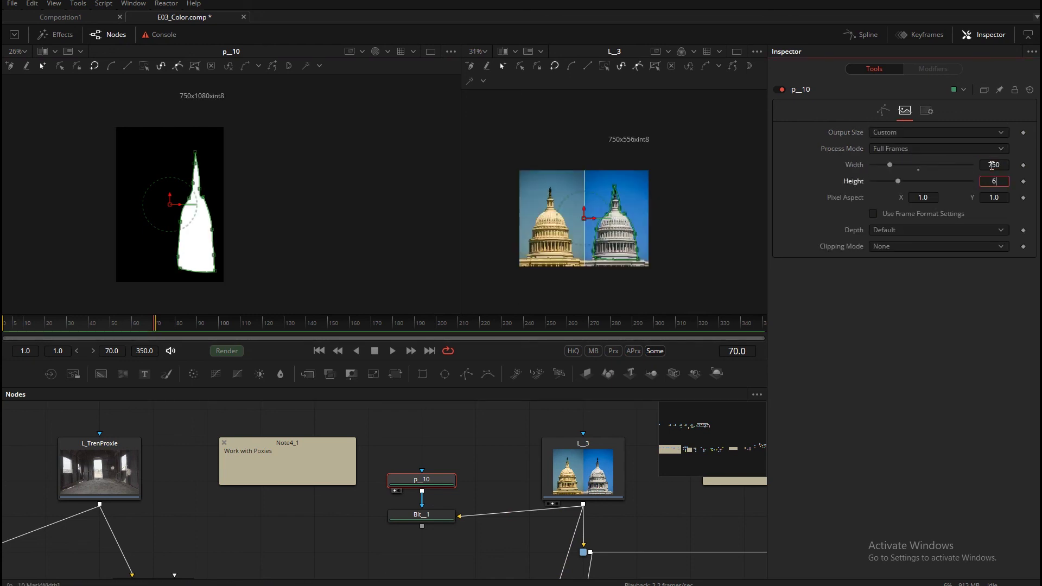
key("Return")
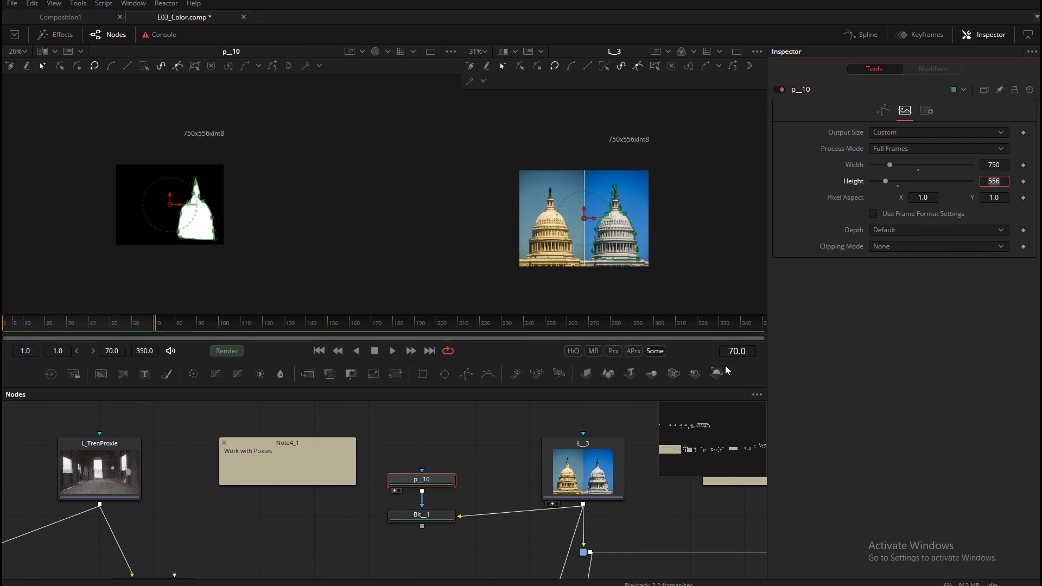
- Display Bit__1 in the first viewer, compare its mask alignment with L__3 and view Bit__1's settings
scroll(532, 243, "up", 3)
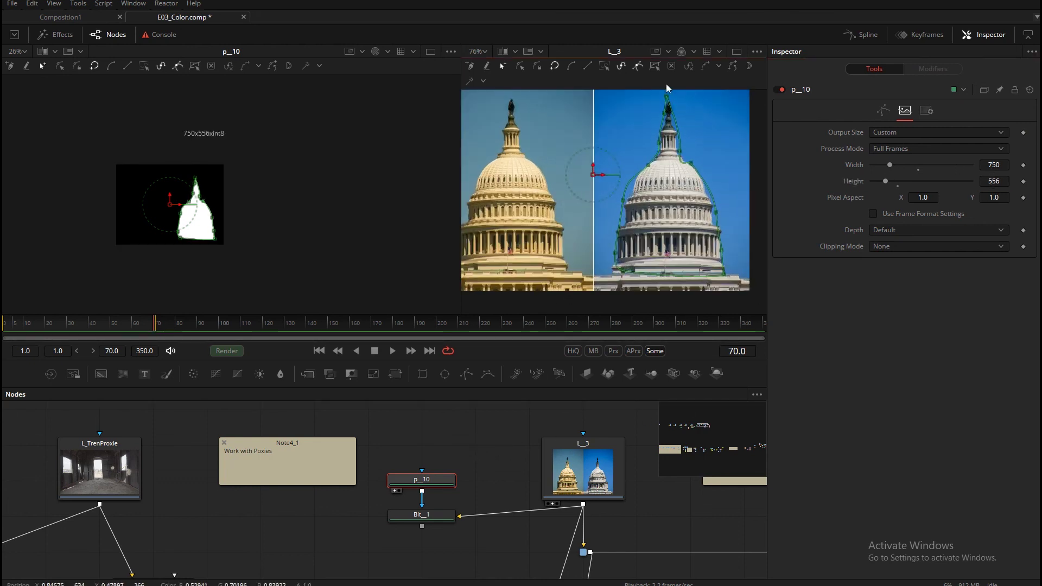
left_click_drag(642, 252, 623, 234)
left_click(444, 517)
left_click_drag(246, 258, 291, 286)
scroll(238, 262, "up", 2)
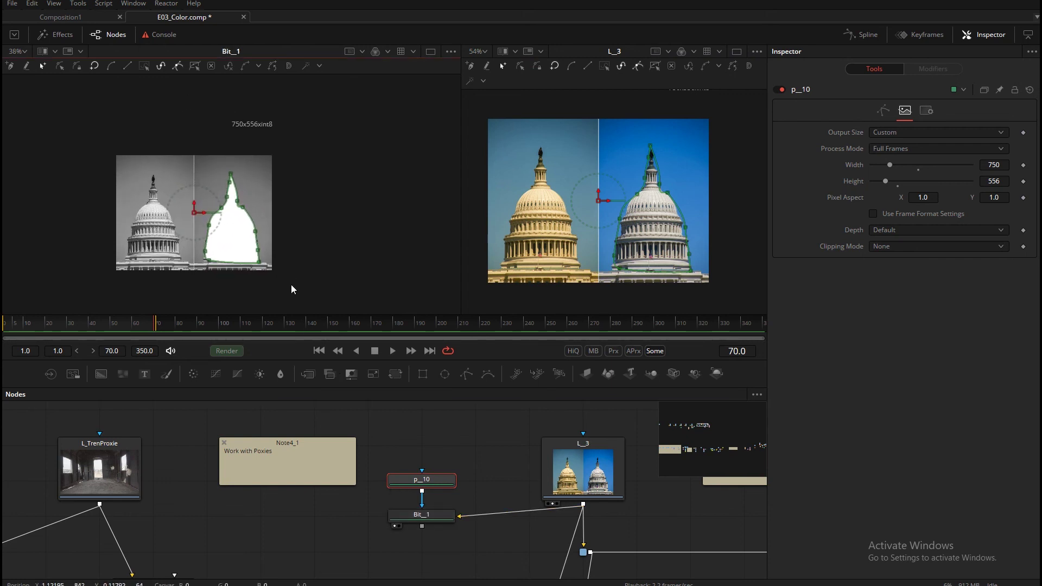
left_click(435, 518)
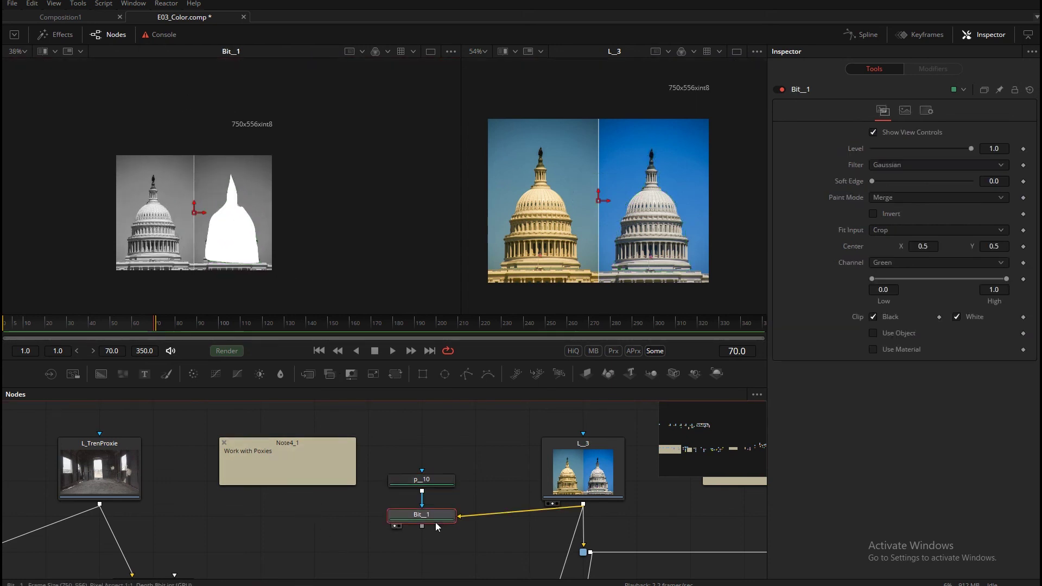